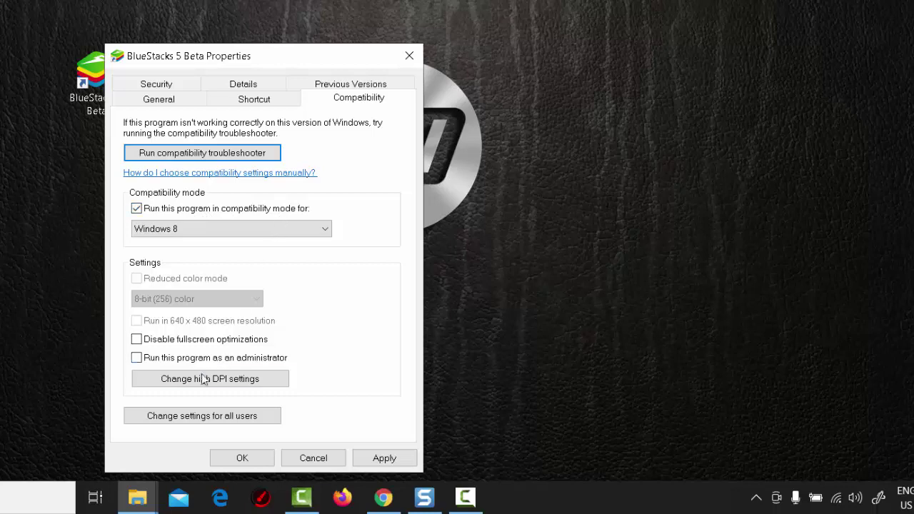
- Set the BlueStacks 5 Beta shortcut to run as an administrator, then apply the change and close its properties
left_click(195, 360)
left_click(386, 458)
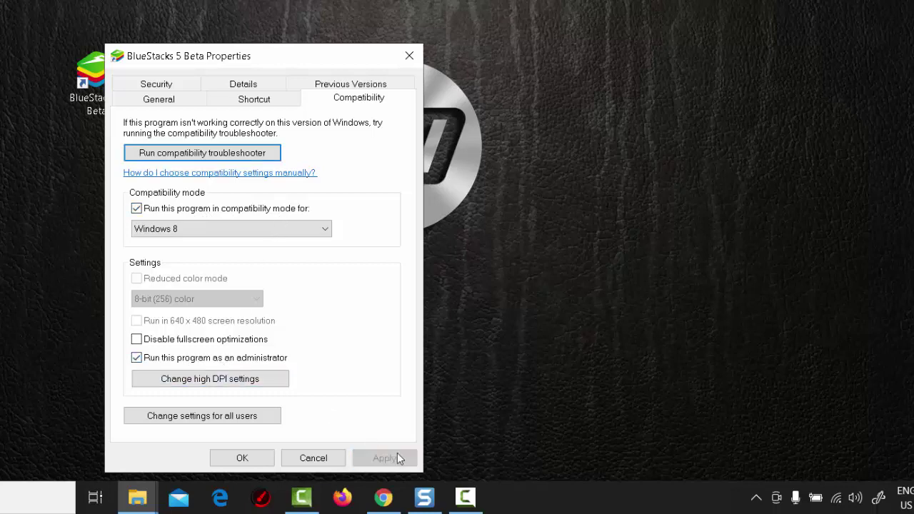
left_click(242, 457)
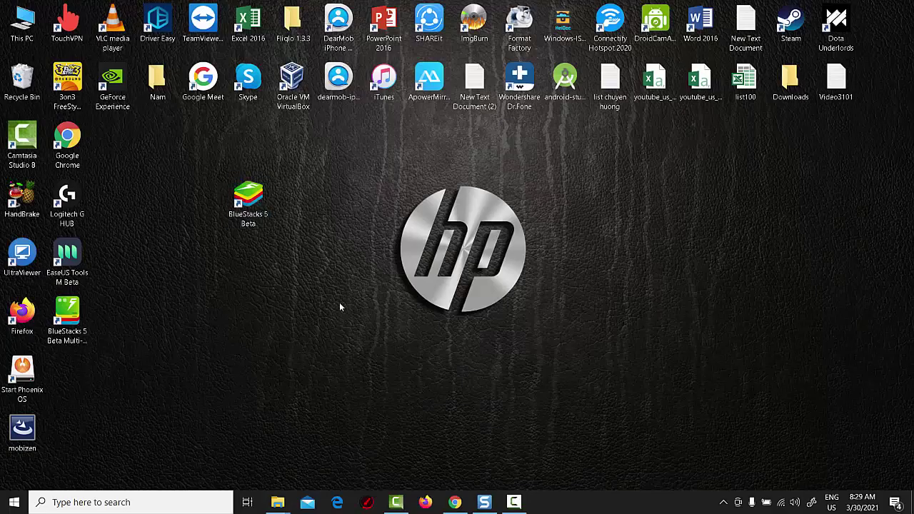
- Launch BlueStacks 5 Beta from the desktop and open Task Manager
double_click(247, 201)
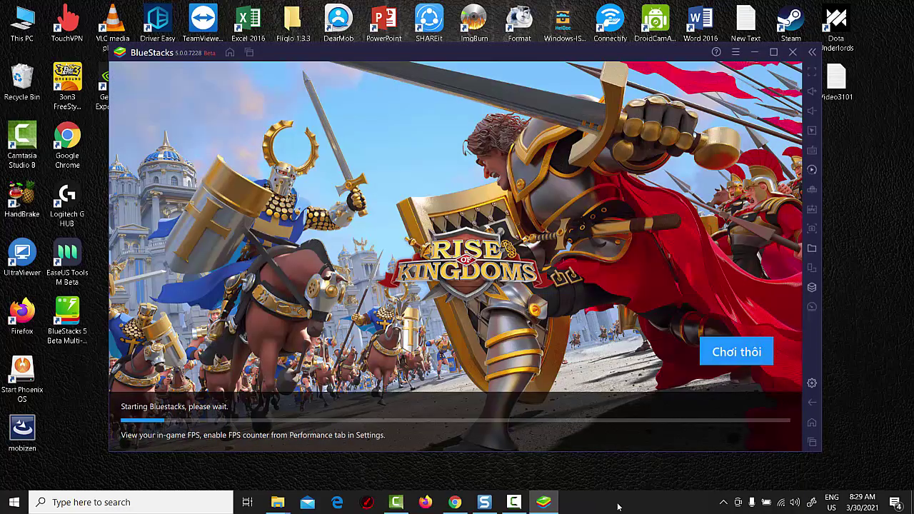
right_click(619, 507)
left_click(662, 450)
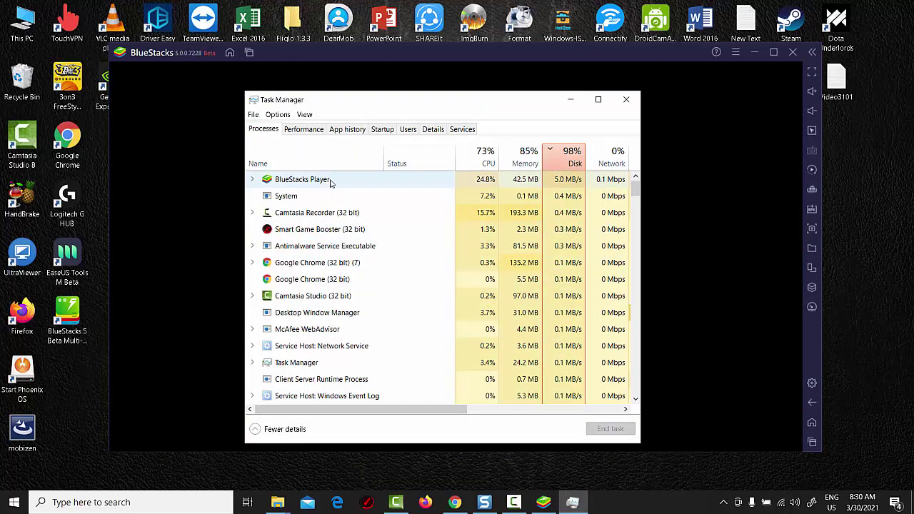
- Go to the details of the BlueStacks Player process and set the priority of HD-Player.exe to High
left_click(342, 182)
right_click(346, 182)
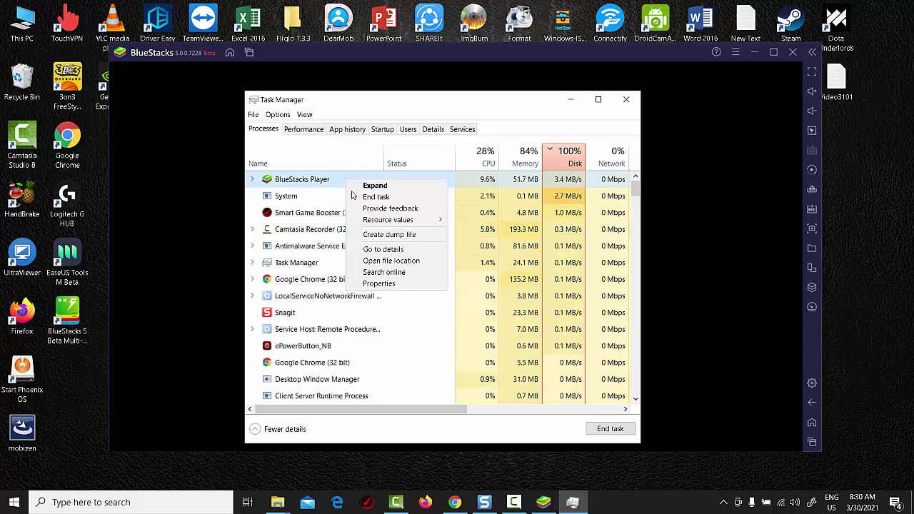
left_click(386, 250)
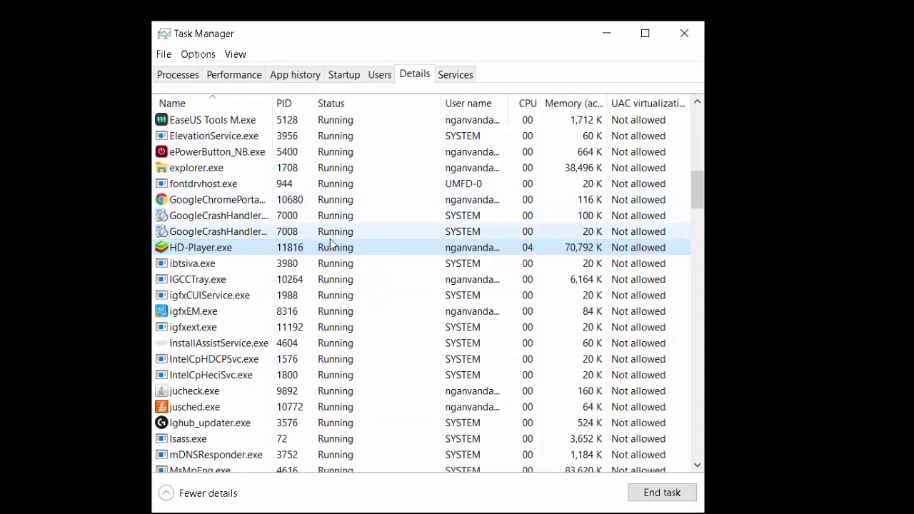
right_click(250, 247)
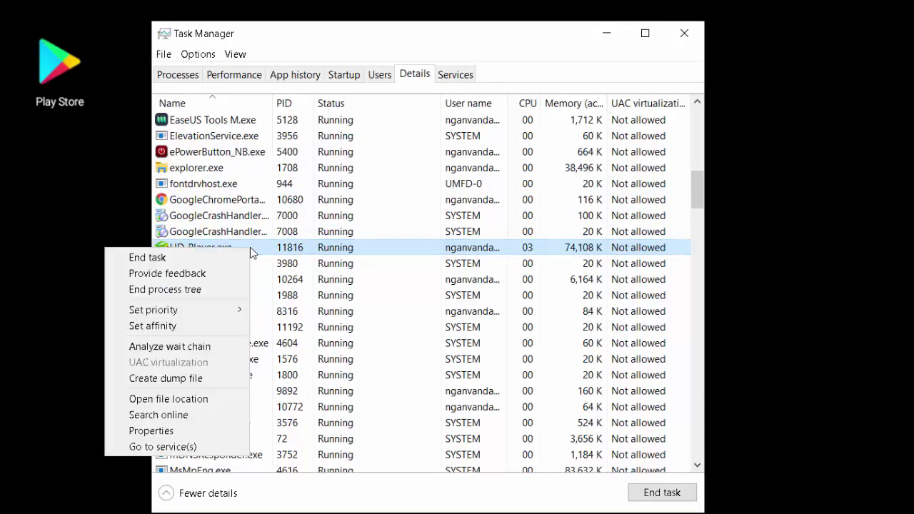
mouse_move(235, 312)
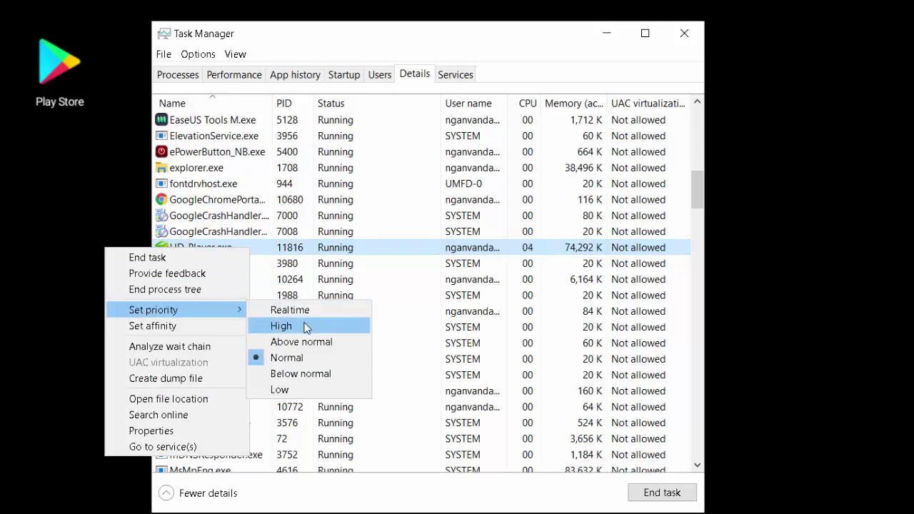
left_click(305, 324)
left_click(467, 269)
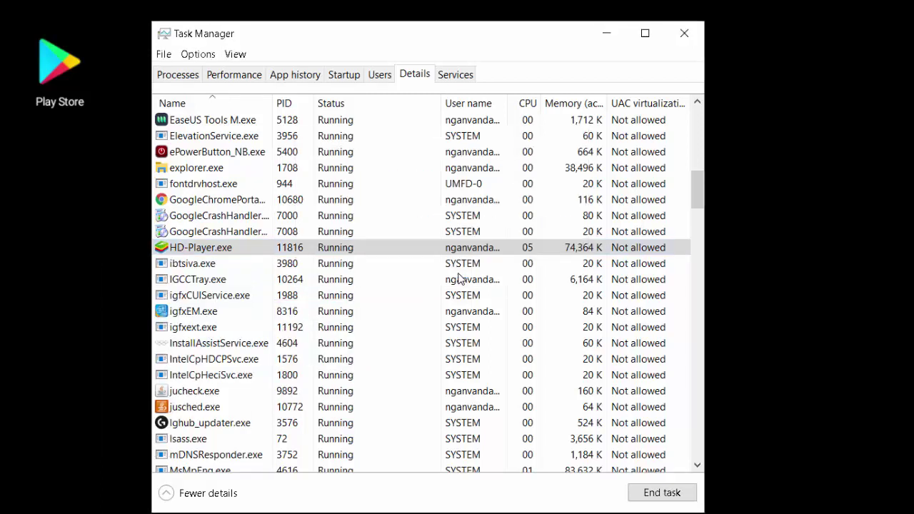
- Set the processor affinity of HD-Player.exe to all processors and close Task Manager
right_click(231, 247)
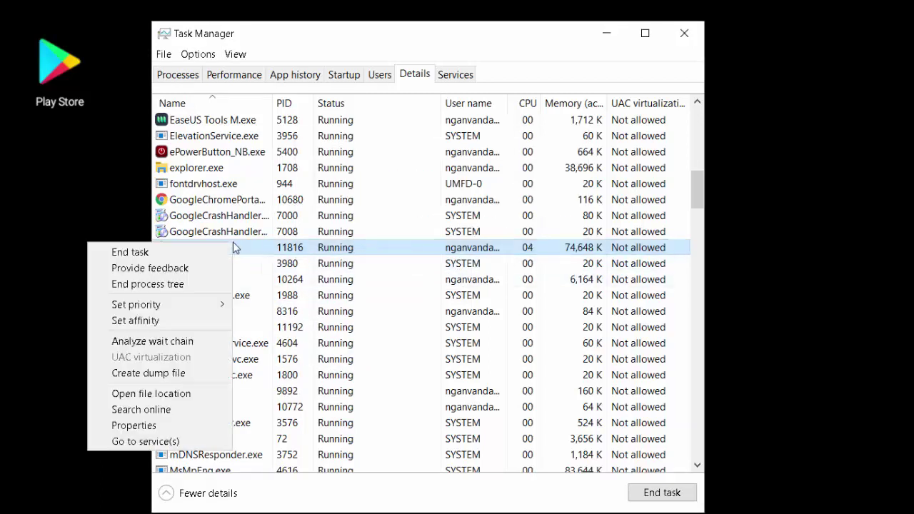
left_click(184, 319)
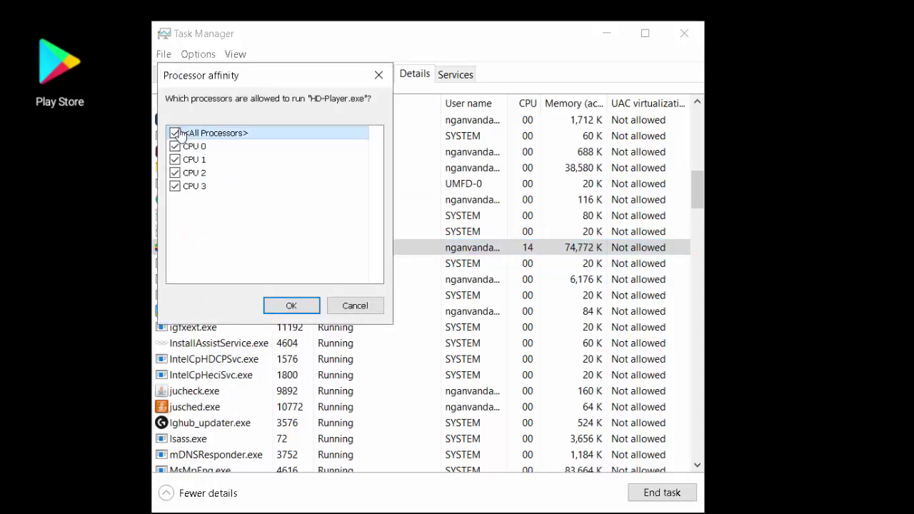
left_click(175, 134)
left_click(174, 135)
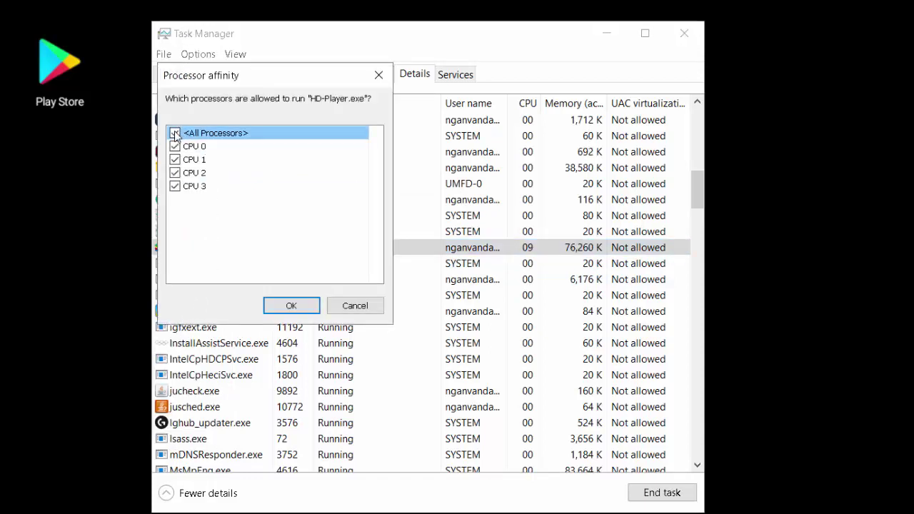
left_click(291, 308)
left_click(684, 33)
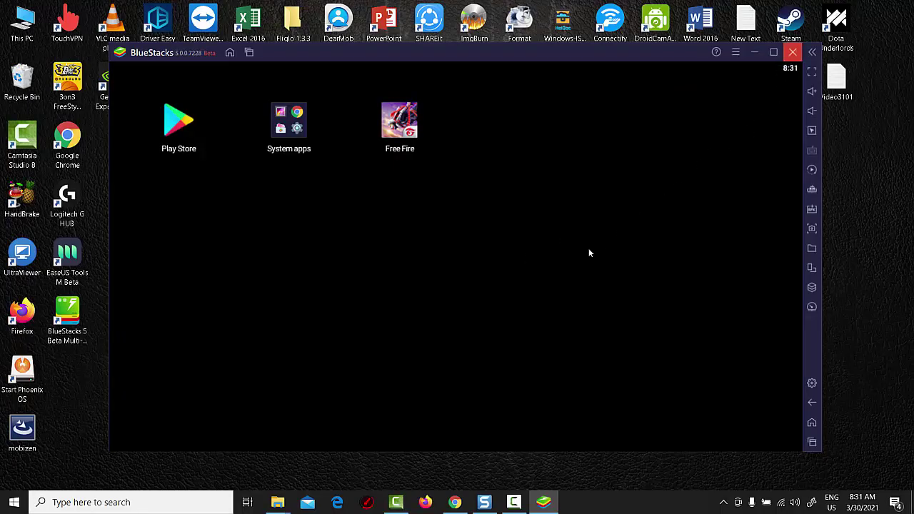
left_click(529, 269)
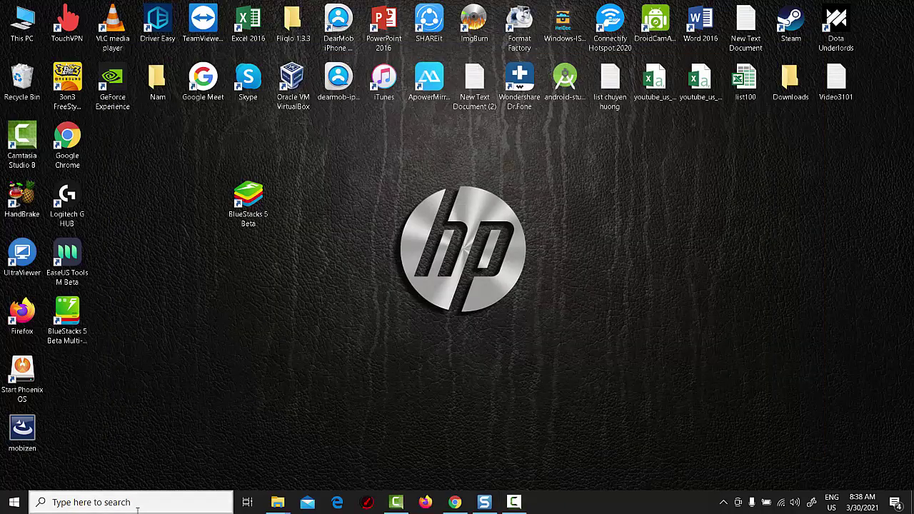
- Search Windows for "graphics settings" and open the Graphics settings page
left_click(137, 504)
type("graphics settings")
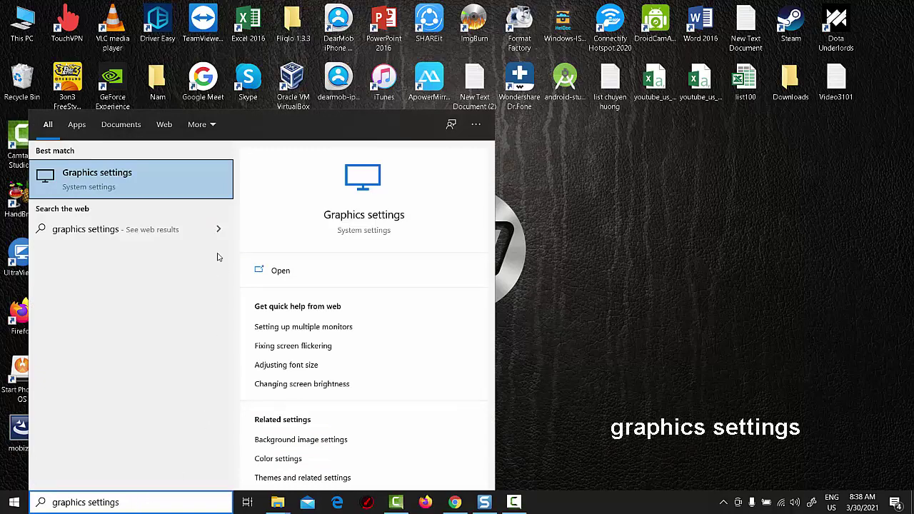
left_click(125, 186)
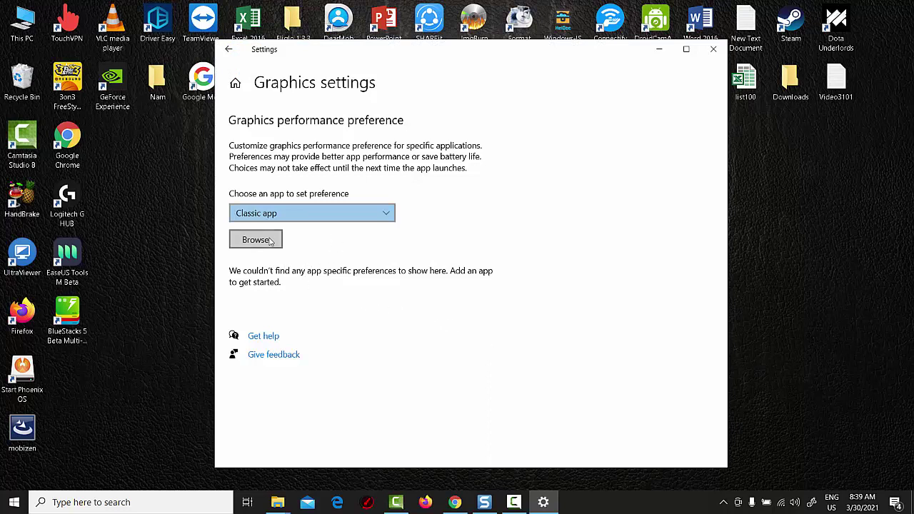
- Add HD-Player from C:\Program Files\BlueStacks_arabica as a classic app to the graphics performance preferences
left_click(270, 242)
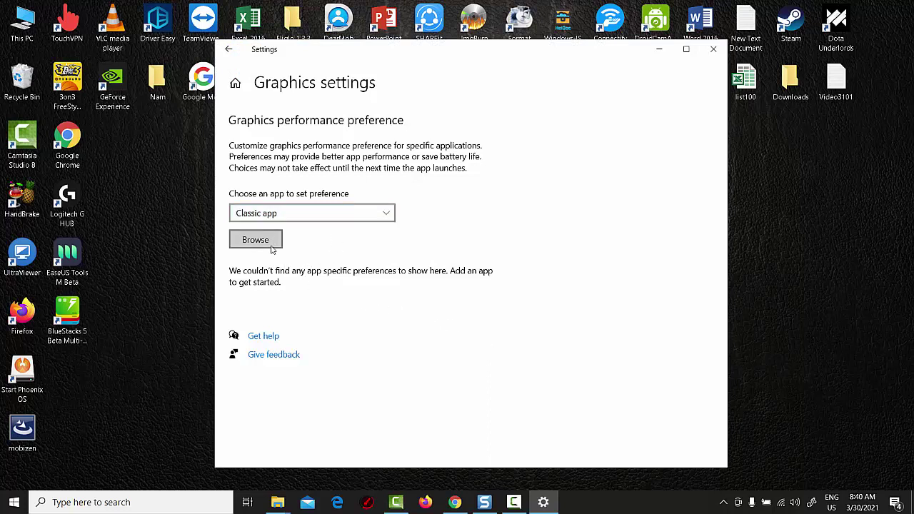
left_click(270, 255)
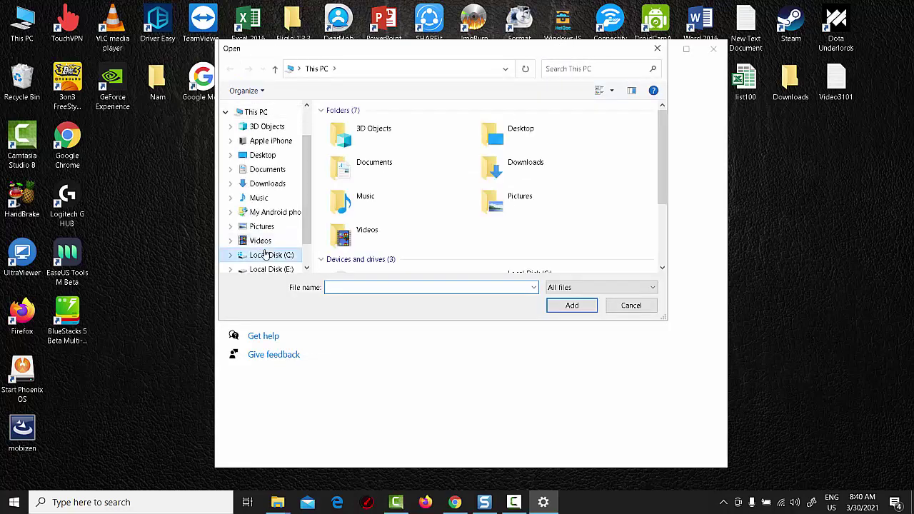
left_click_drag(666, 130, 655, 188)
double_click(402, 193)
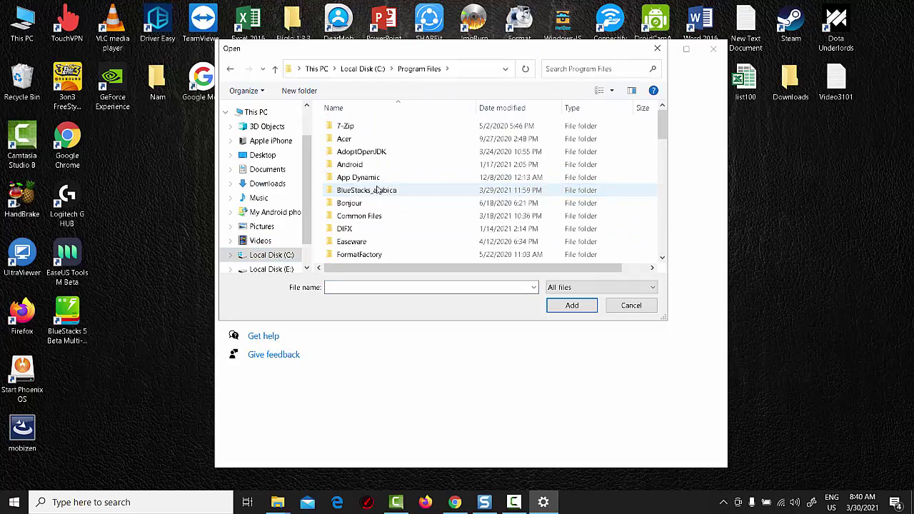
double_click(400, 192)
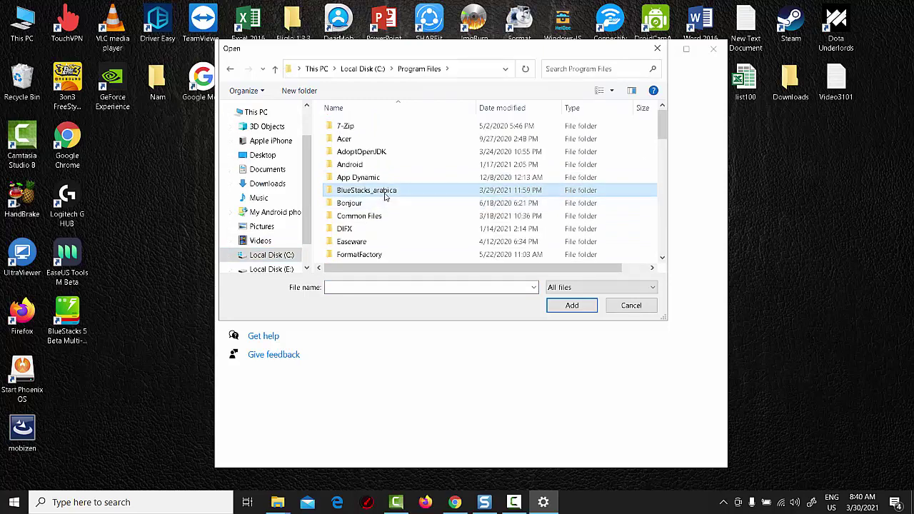
left_click_drag(660, 155, 652, 243)
left_click(391, 256)
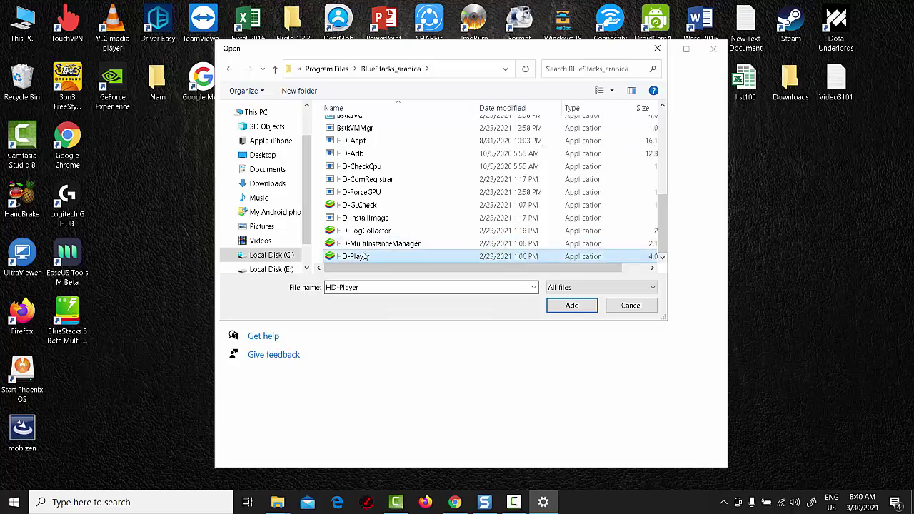
double_click(359, 256)
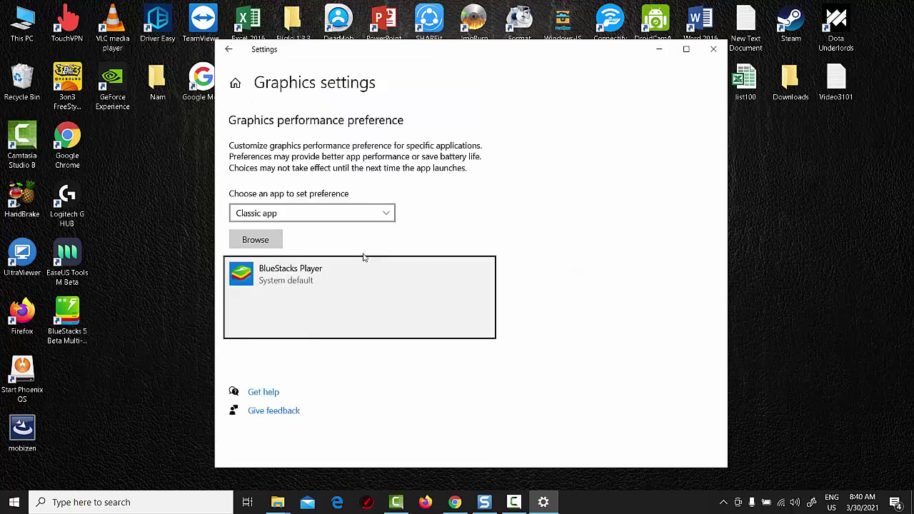
- Examine the graphics preference options for BlueStacks Player and close them without saving
left_click(363, 257)
left_click(420, 325)
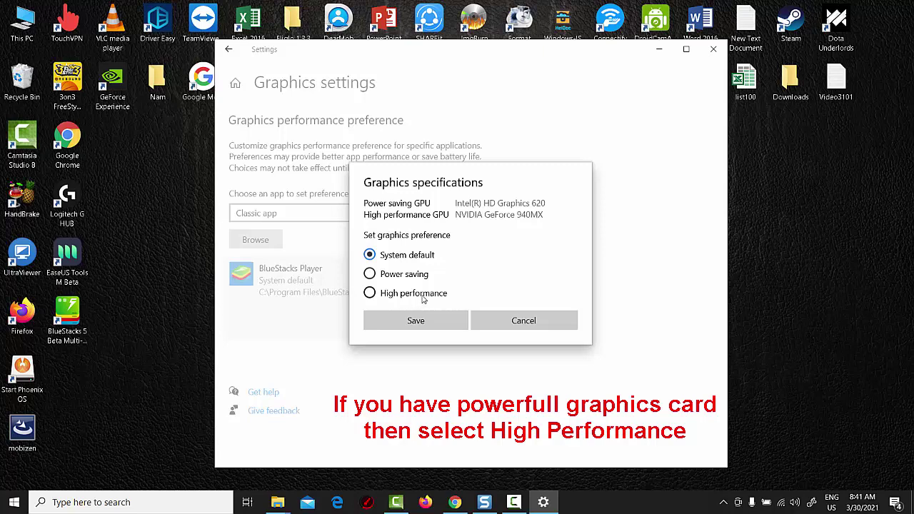
left_click(517, 321)
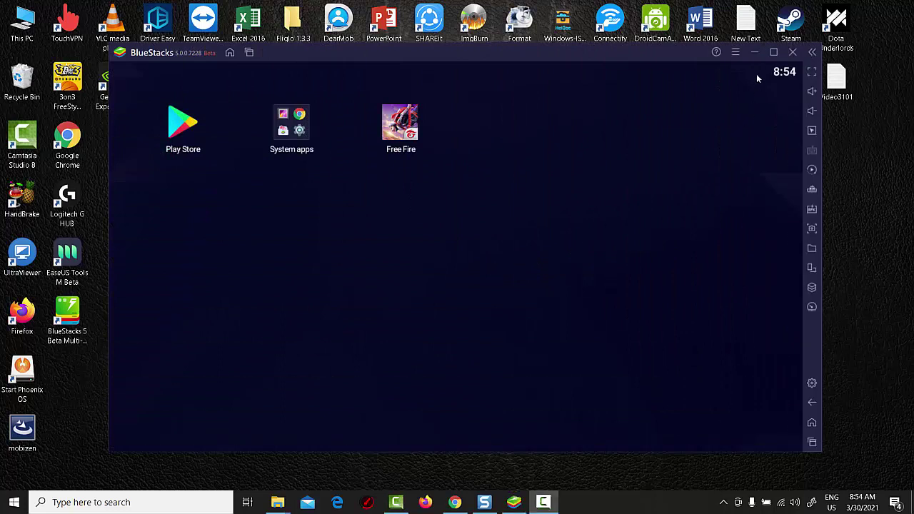
- Open the settings in BlueStacks and choose Medium (2 Cores) as the CPU allocation
left_click(735, 54)
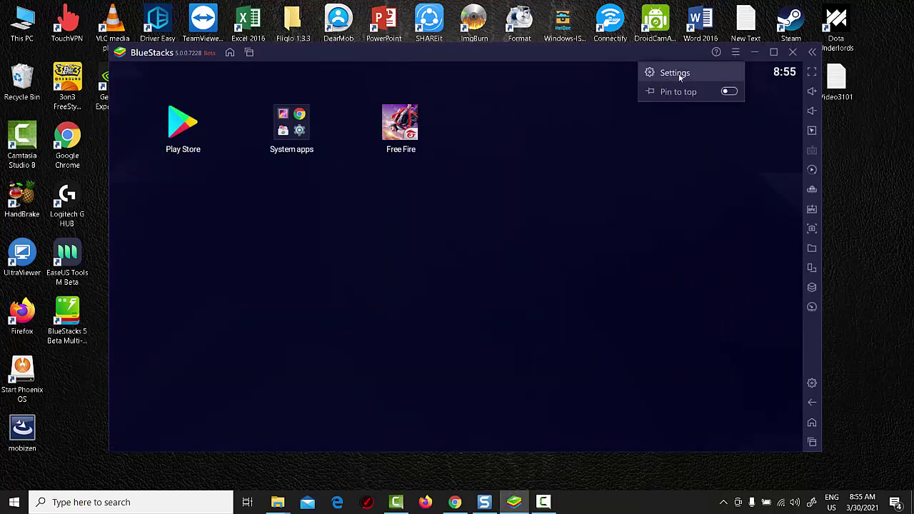
left_click(662, 82)
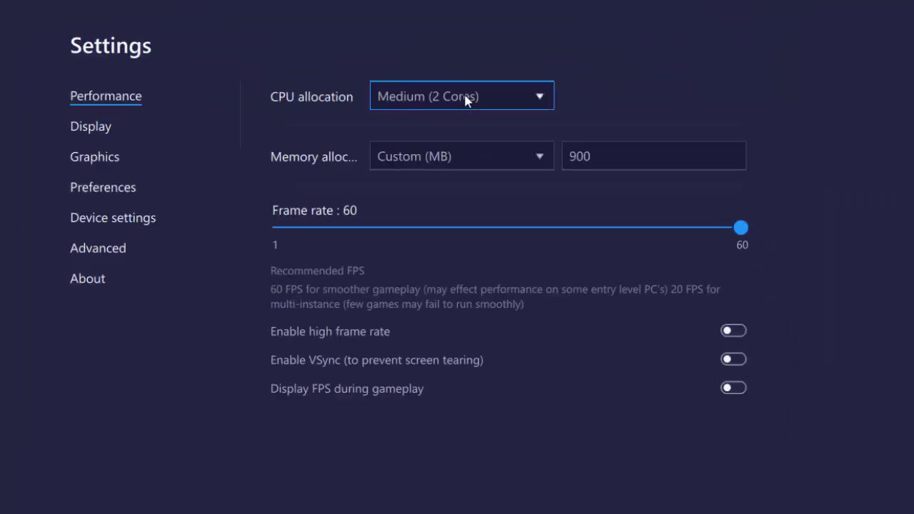
left_click(464, 93)
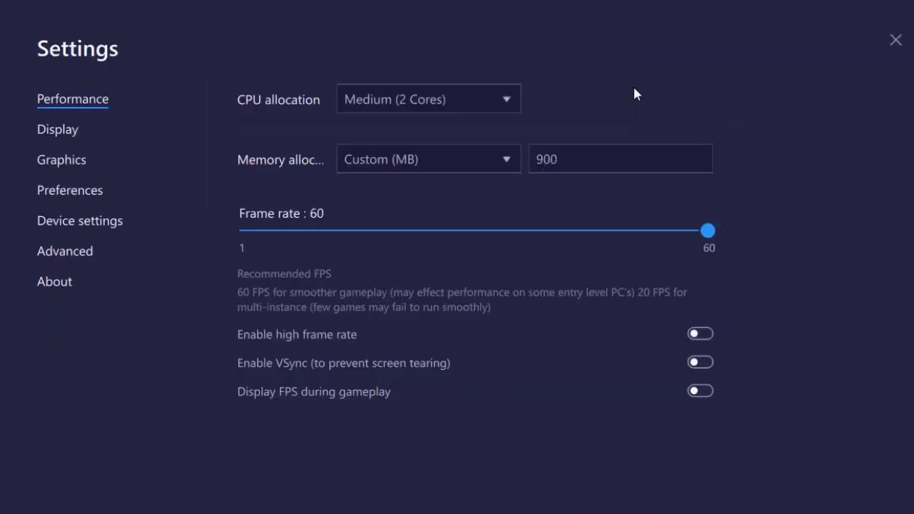
left_click(415, 104)
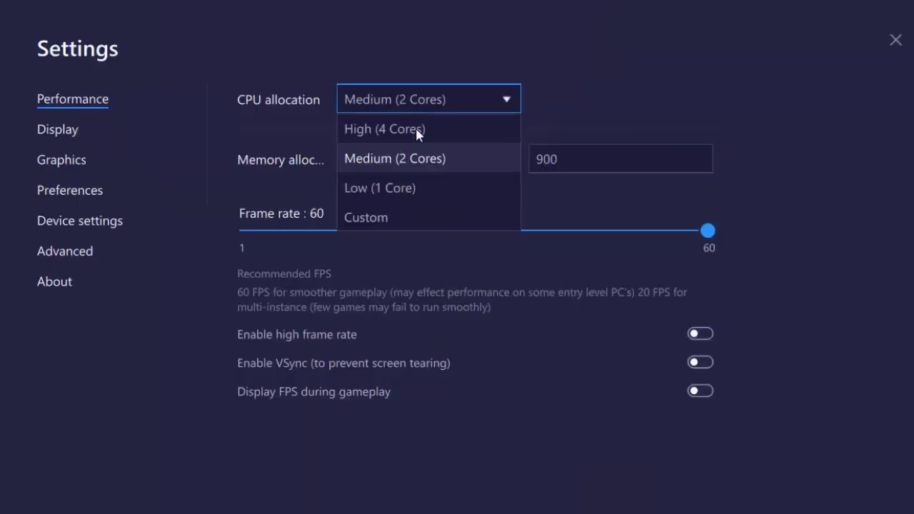
left_click(457, 159)
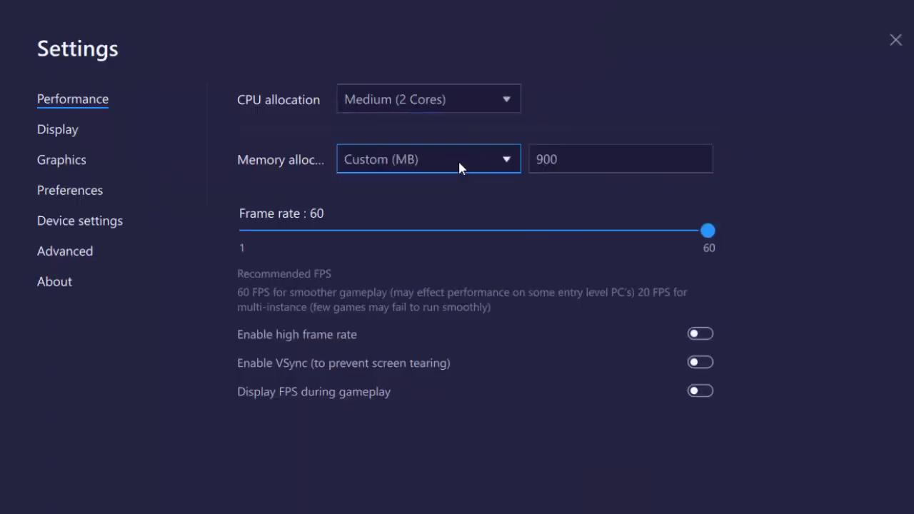
- Check the computer's installed memory and set the BlueStacks memory allocation to Medium (2 GB)
left_click(504, 162)
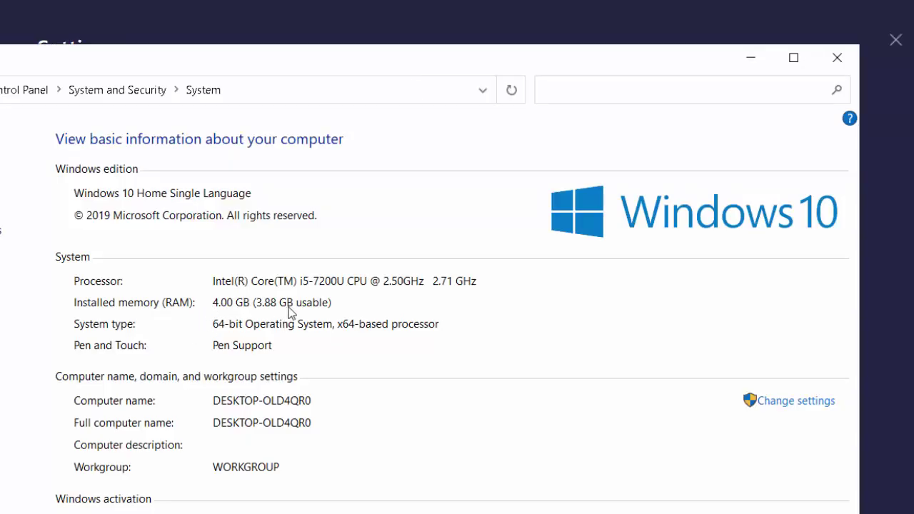
left_click(848, 61)
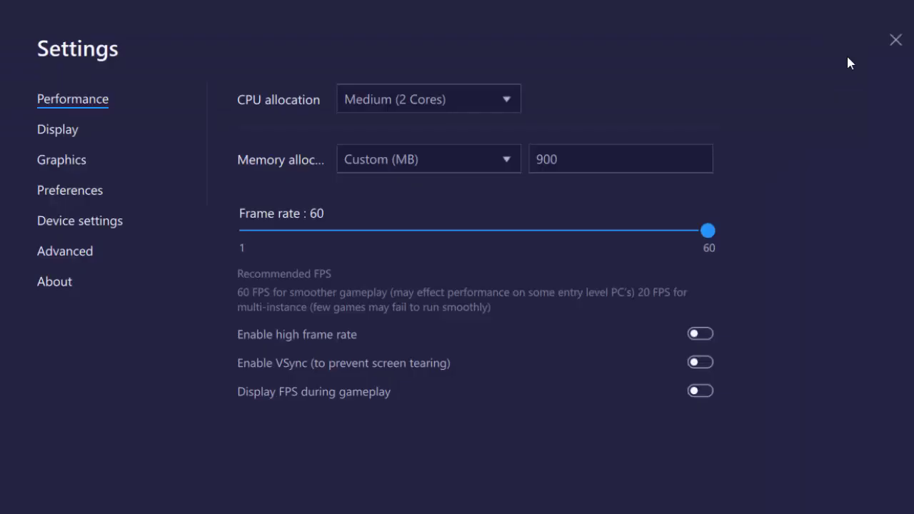
left_click(512, 152)
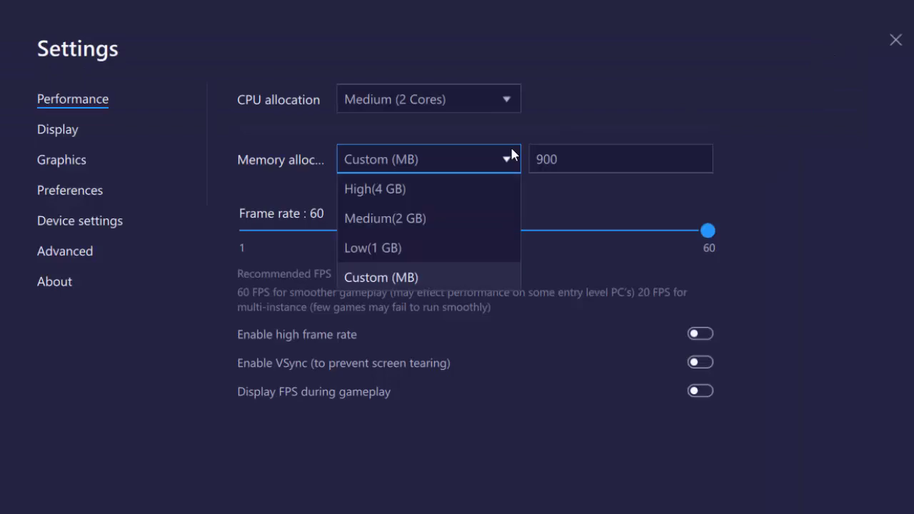
left_click(462, 218)
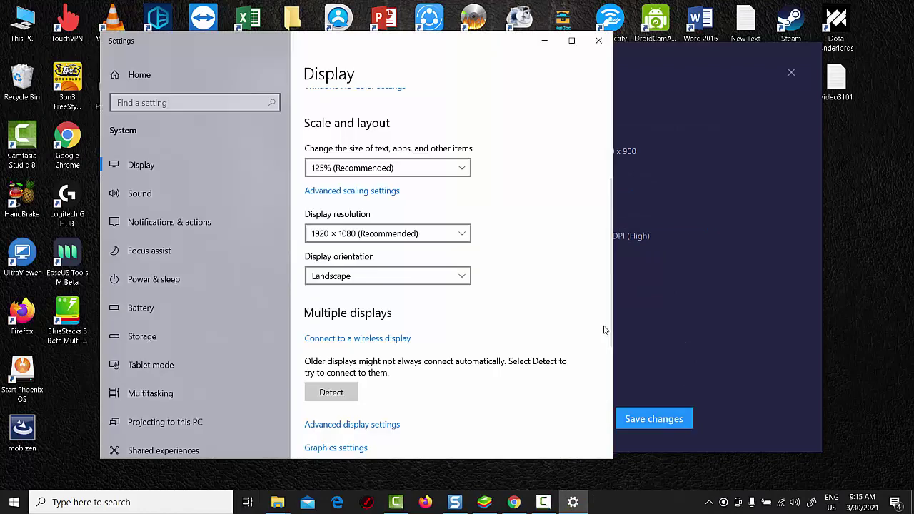
- Check the display resolution in the Windows display settings and close them
left_click_drag(610, 304, 610, 288)
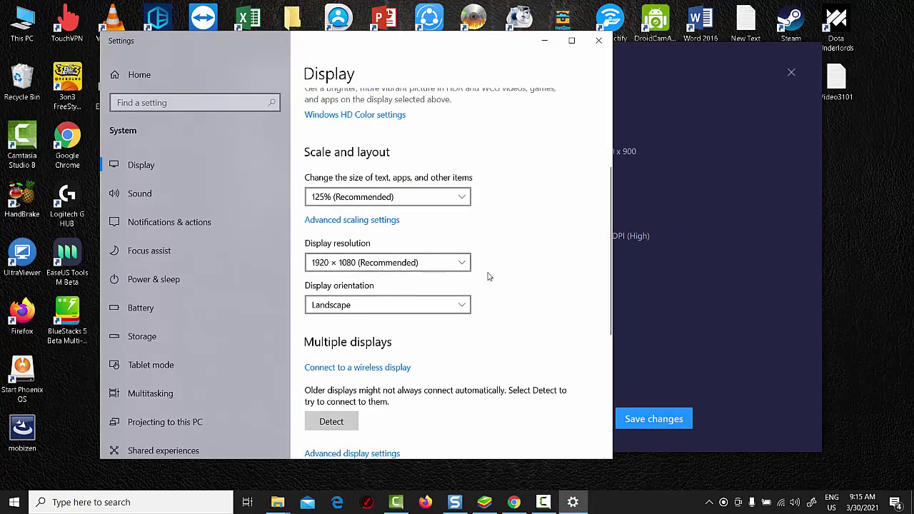
left_click(598, 41)
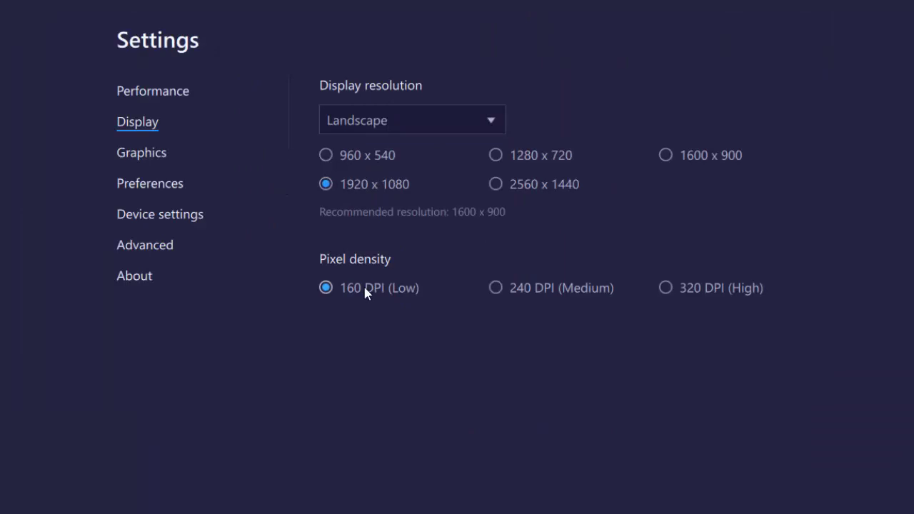
- Review the graphics, preferences, device and advanced settings, and set the frame rate to 60 in the performance settings
left_click(143, 153)
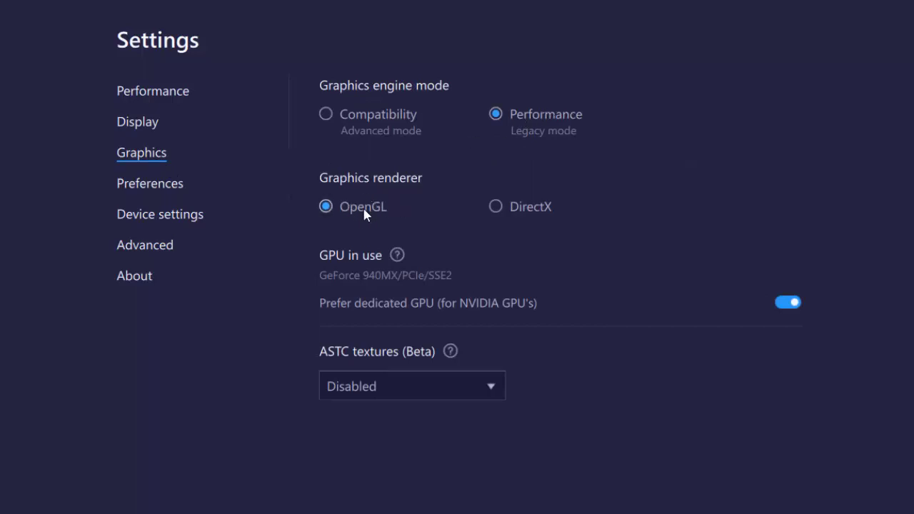
left_click(162, 186)
left_click(191, 222)
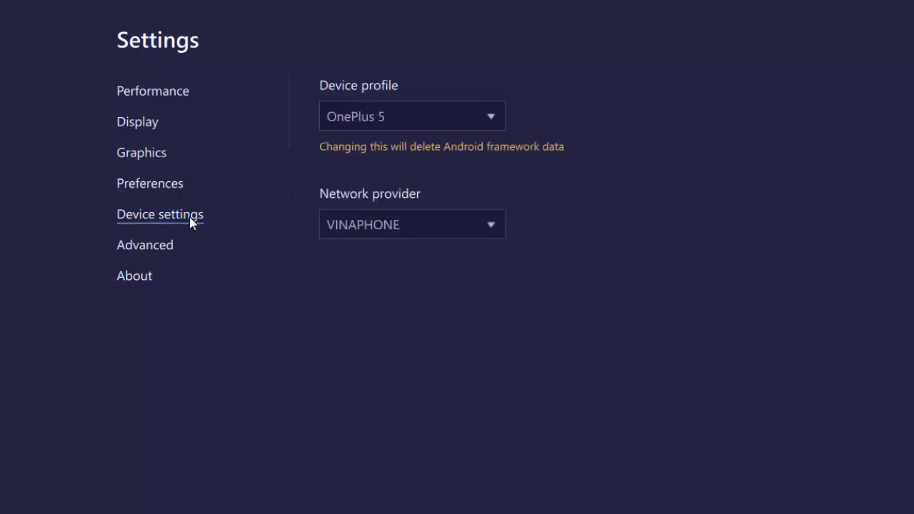
left_click(182, 247)
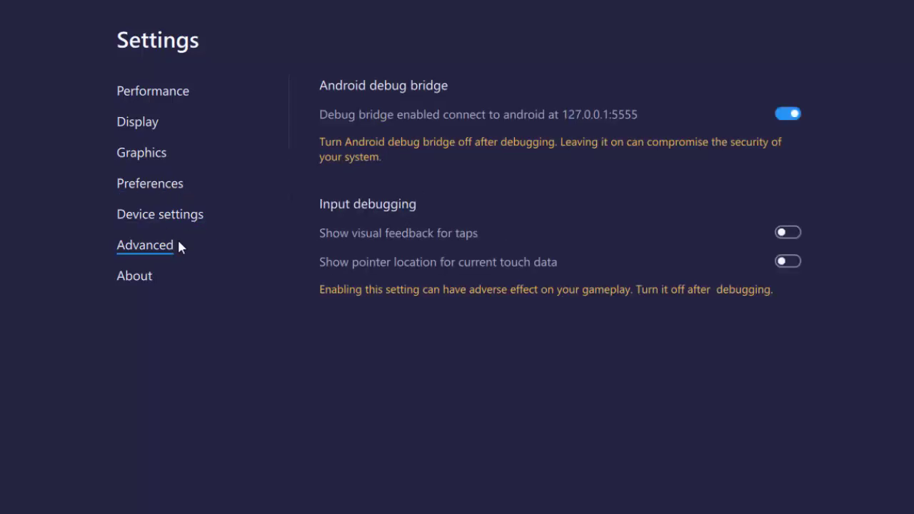
left_click(191, 99)
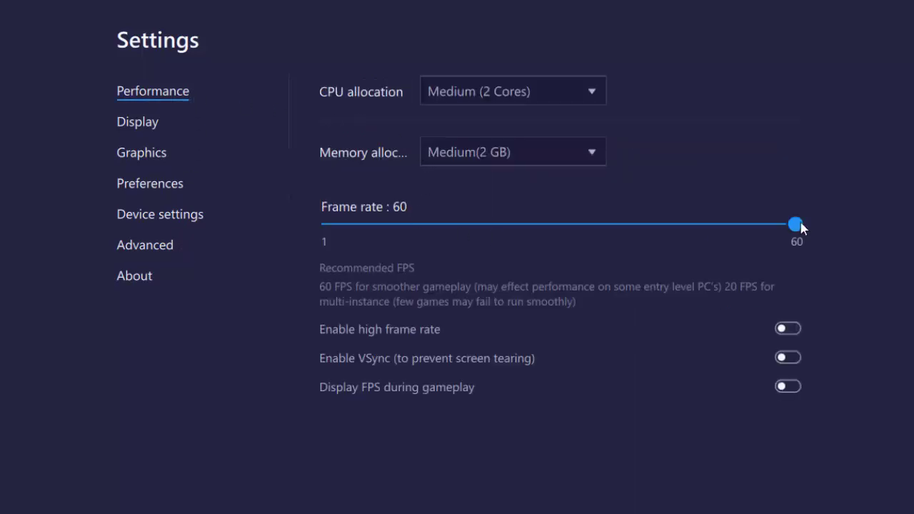
left_click_drag(791, 230, 849, 243)
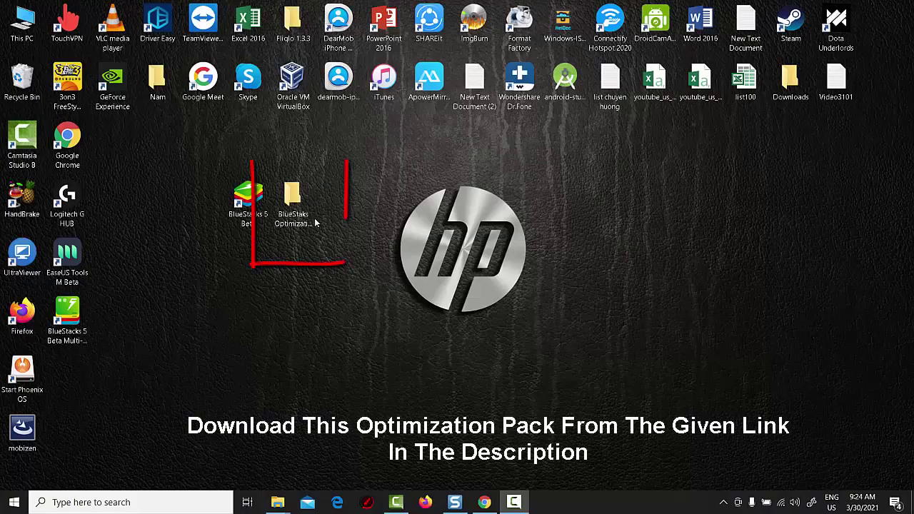
- Copy the powercfg -duplicatescheme command from the Ultimate performance Code file in the BlueStaks Optimization By Windows 10 Fix folder and close the file
left_click(307, 215)
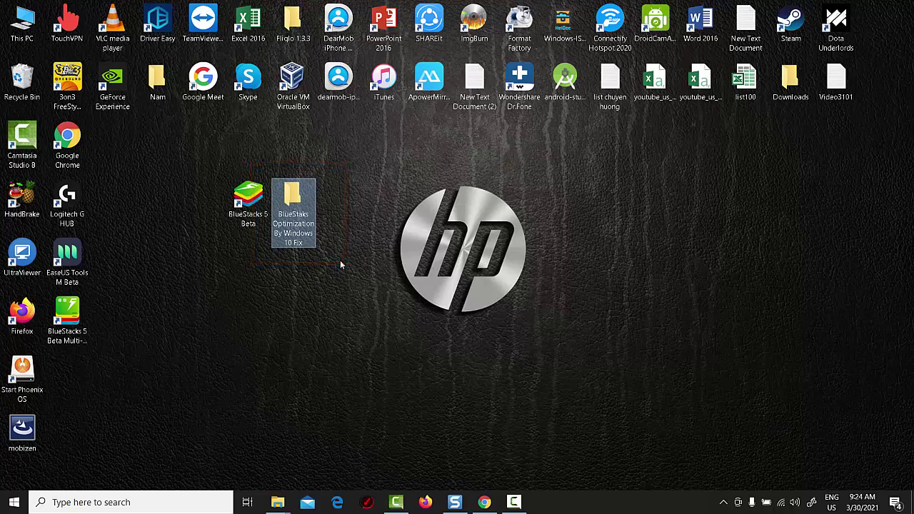
double_click(293, 215)
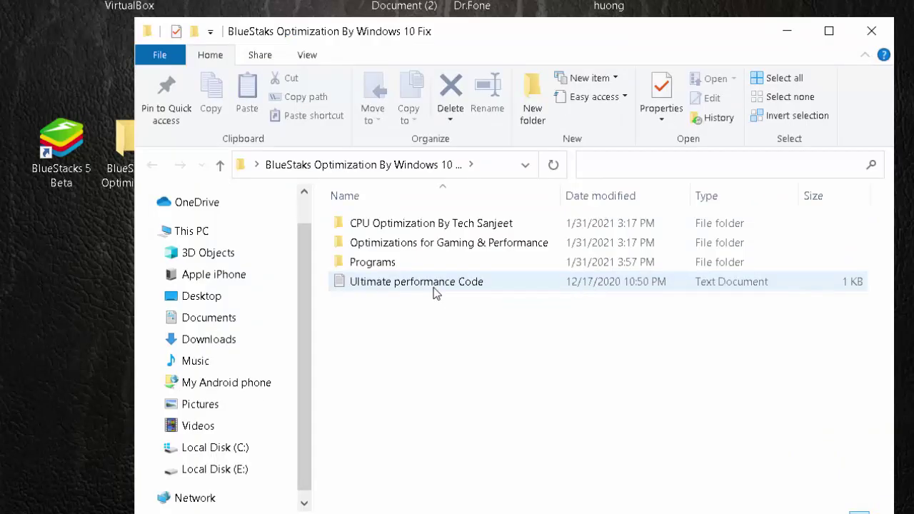
left_click(435, 286)
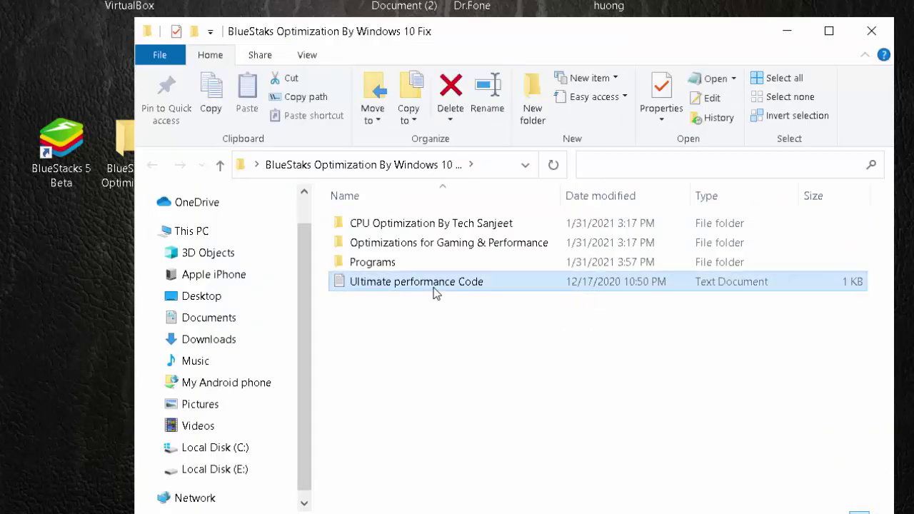
double_click(436, 285)
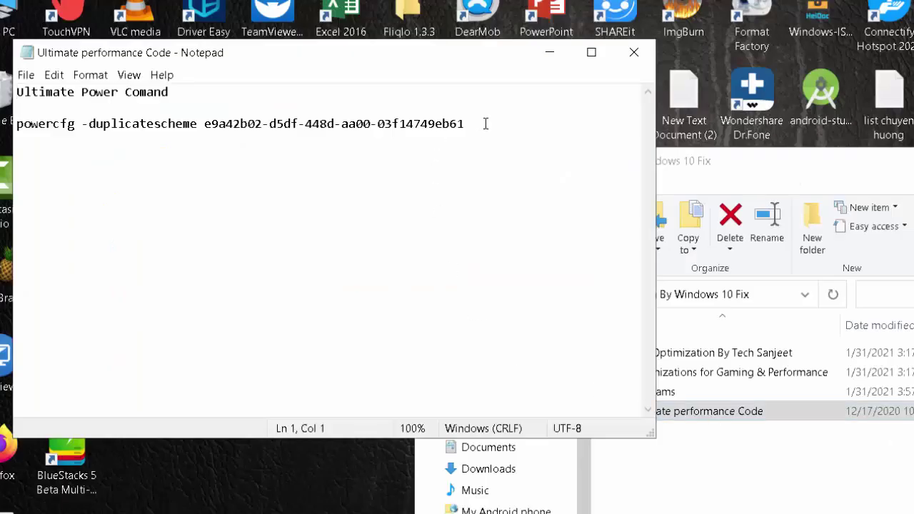
left_click_drag(484, 123, 291, 108)
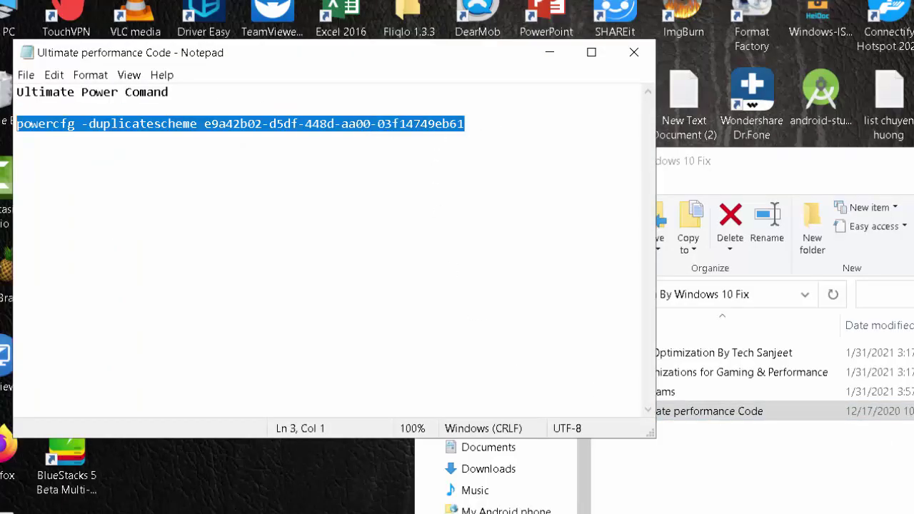
right_click(361, 132)
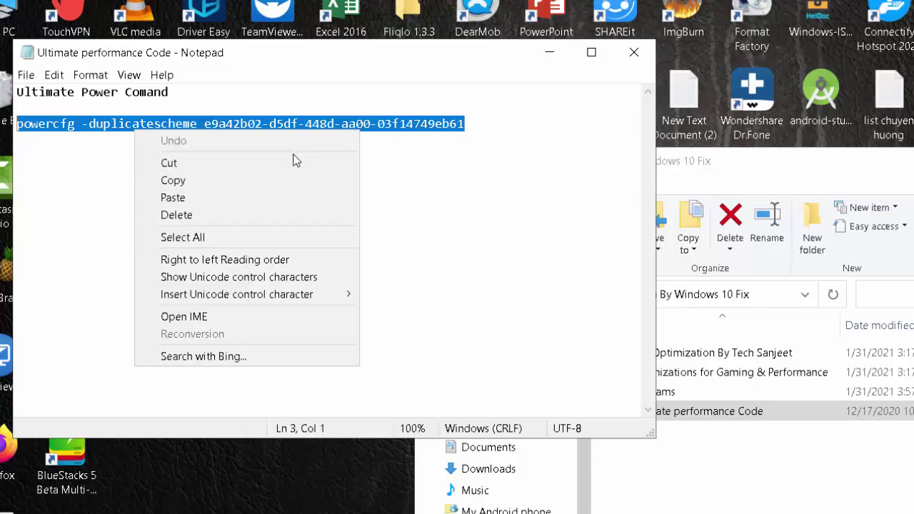
left_click(291, 180)
left_click(633, 52)
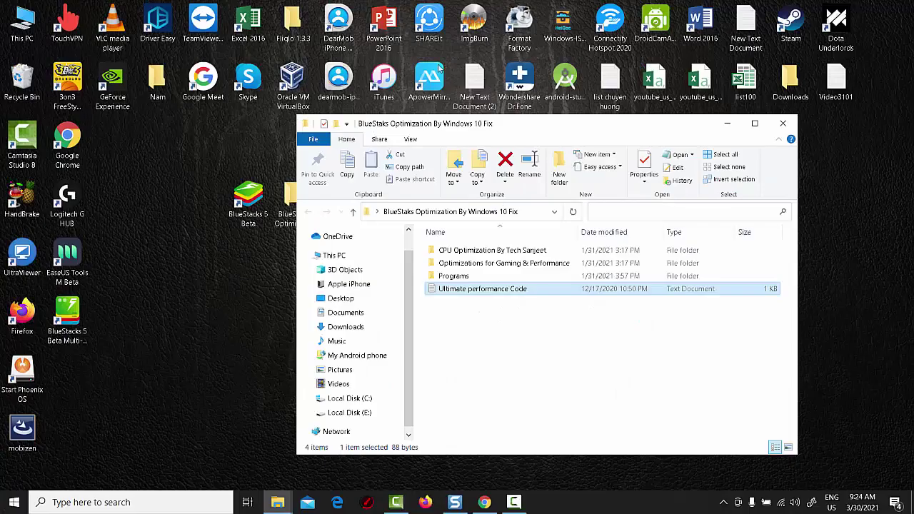
- Search Windows for cmd and open Command Prompt as administrator
left_click(144, 504)
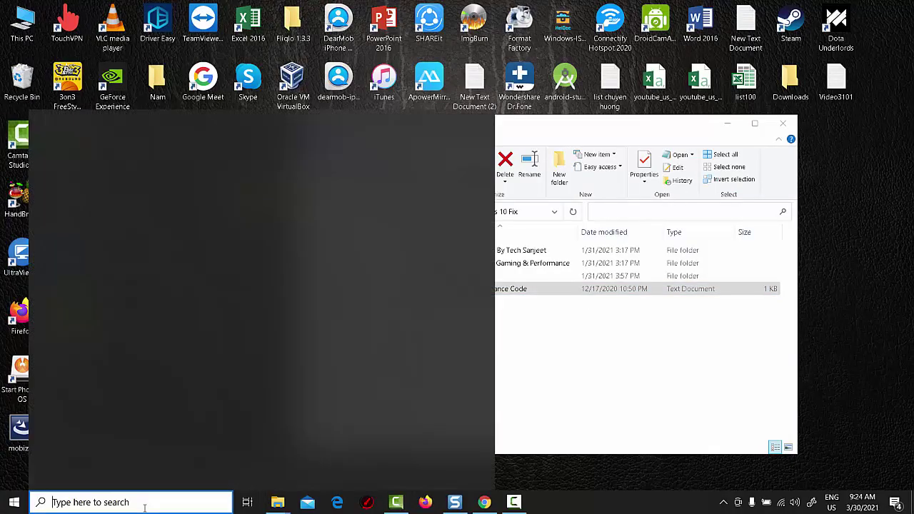
type("cmd")
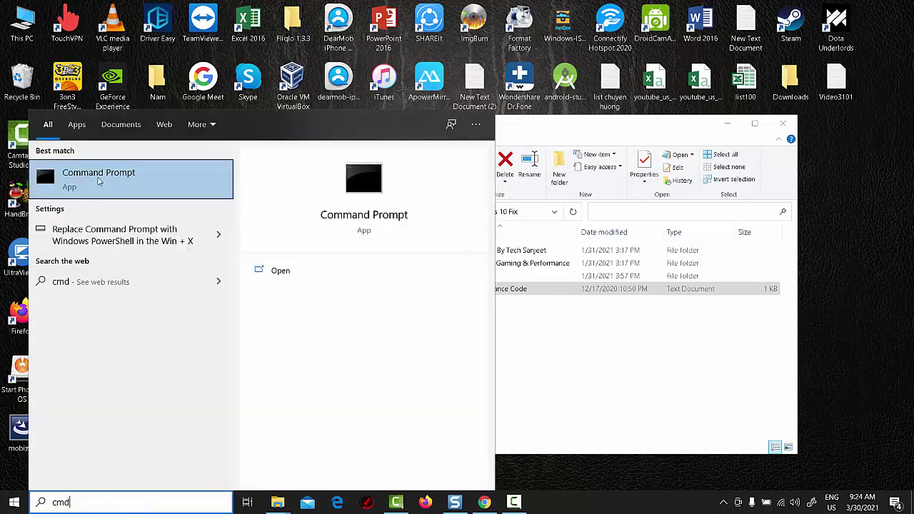
left_click(100, 181)
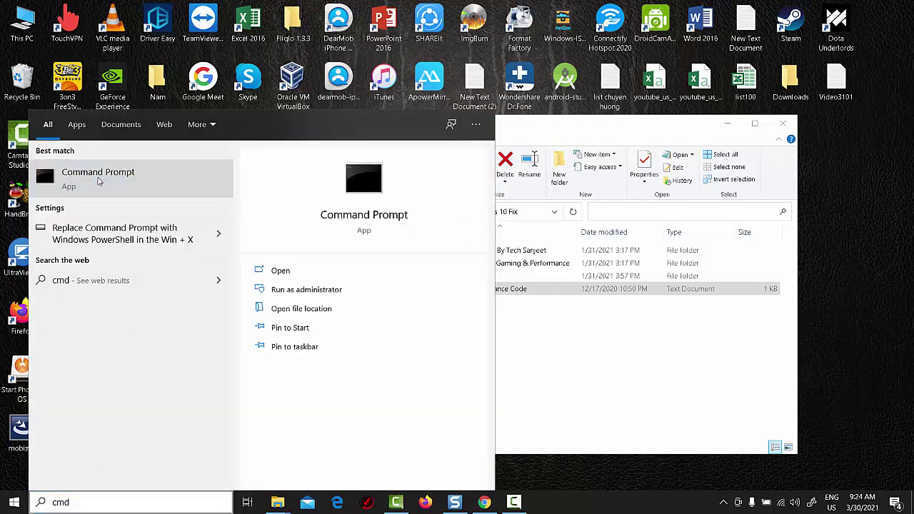
right_click(99, 181)
left_click(127, 192)
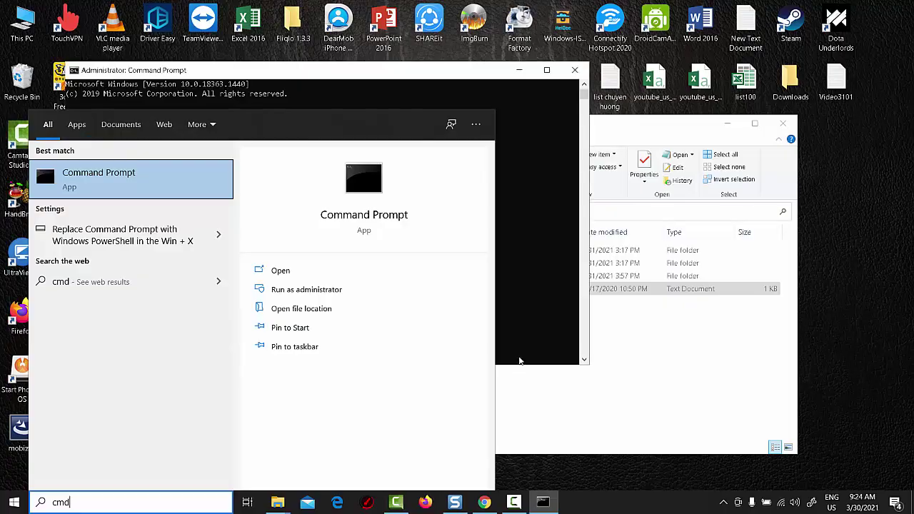
- Run the copied powercfg -duplicatescheme command to add the Ultimate Performance power plan, and close Command Prompt
left_click(520, 361)
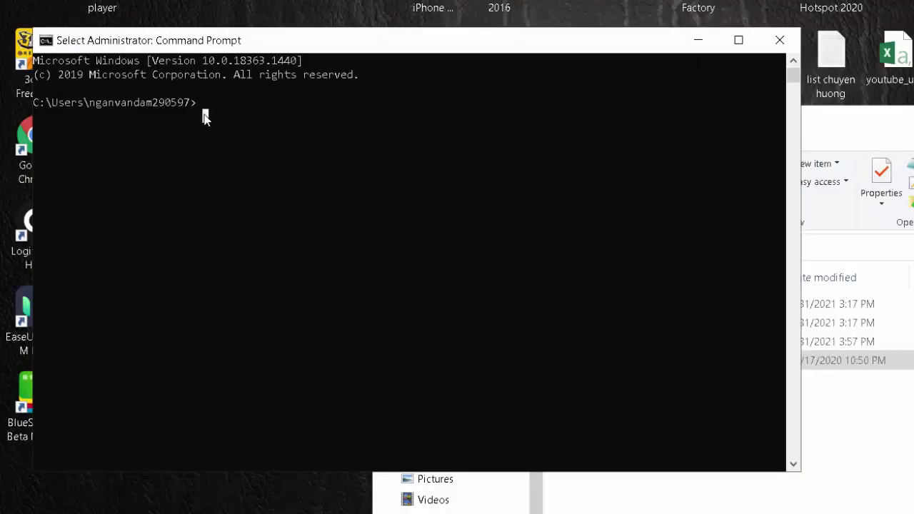
key("ctrl+v")
key("Return")
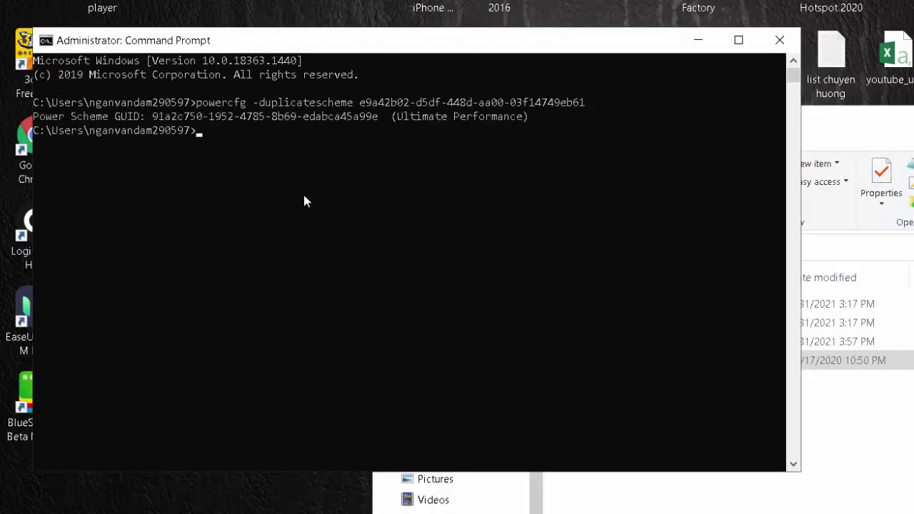
left_click_drag(392, 117, 533, 121)
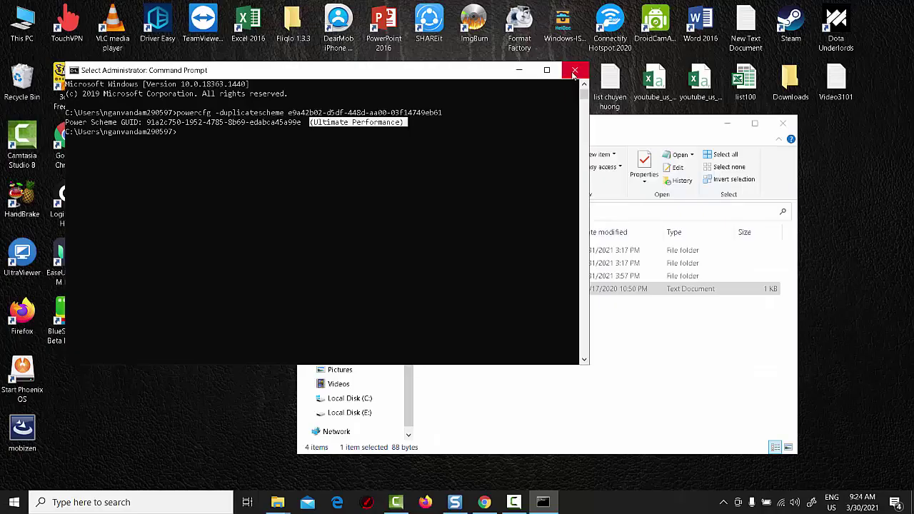
left_click(780, 40)
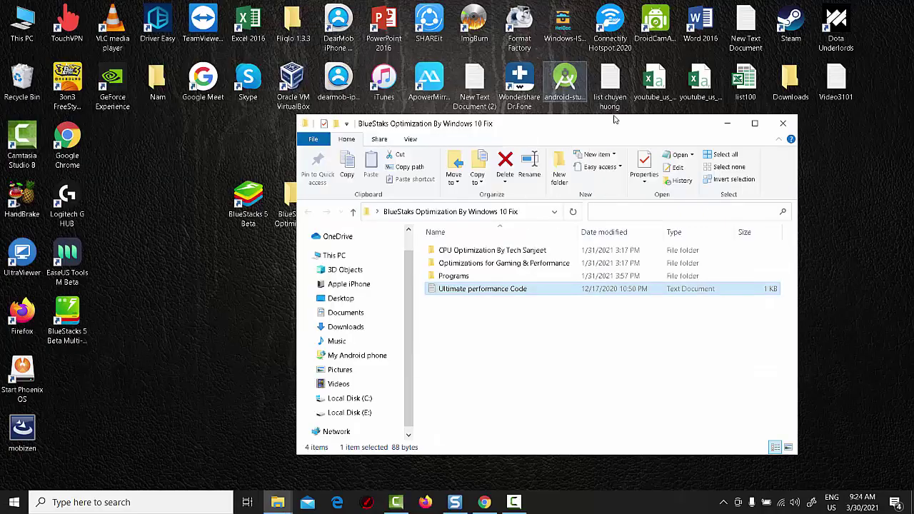
- Select the first Ultimate Performance plan in the Windows power options and open its advanced power settings
left_click(766, 504)
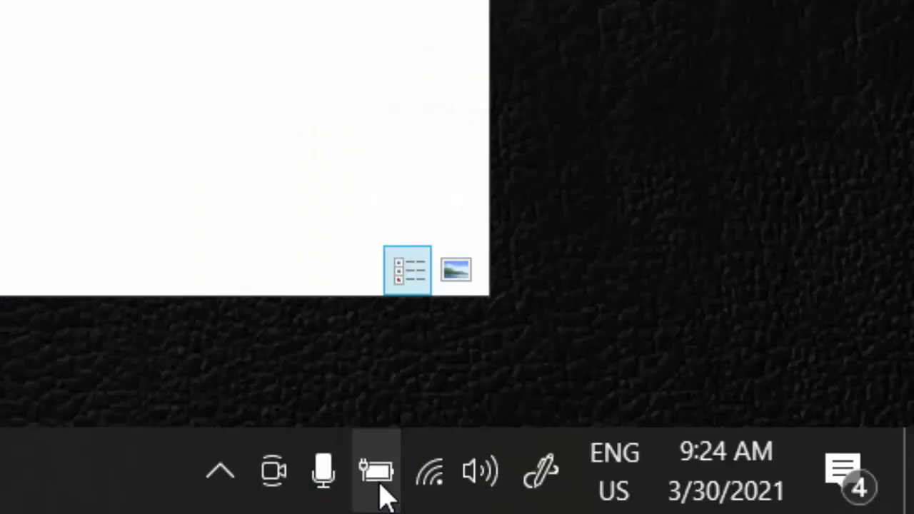
right_click(378, 477)
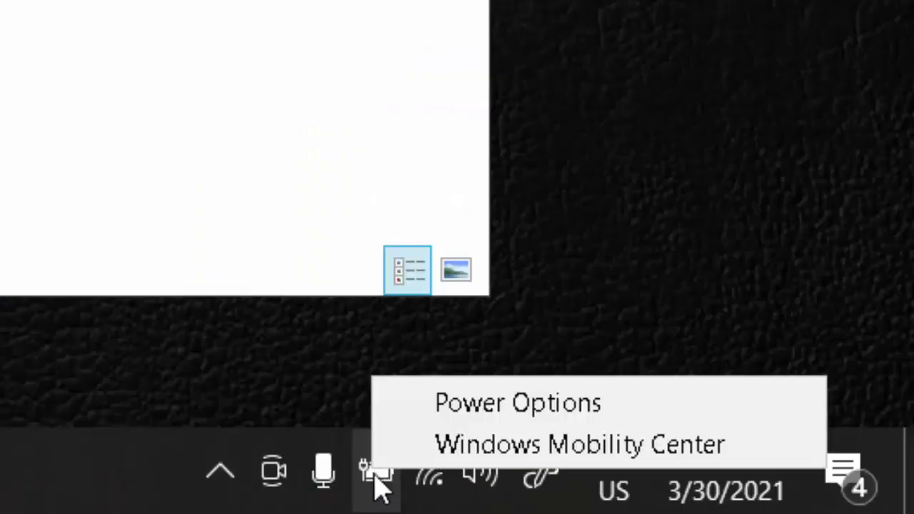
left_click(438, 413)
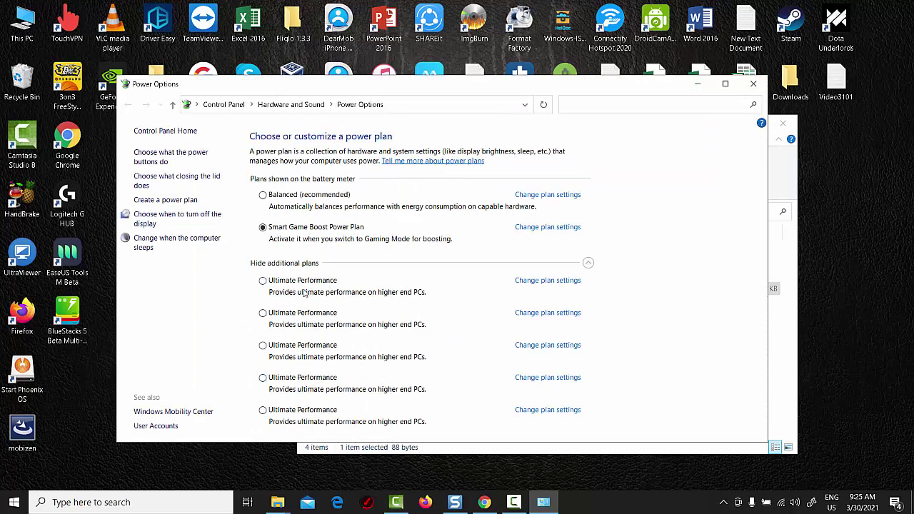
left_click(556, 281)
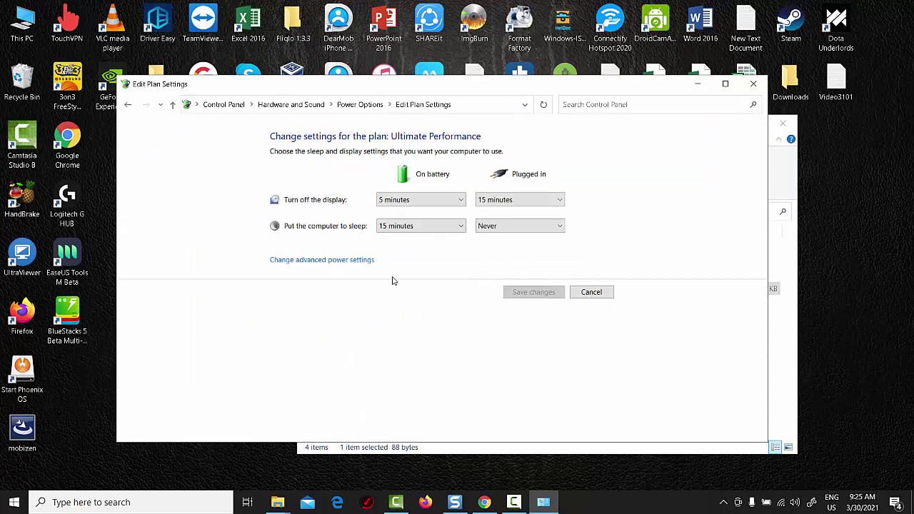
left_click(335, 263)
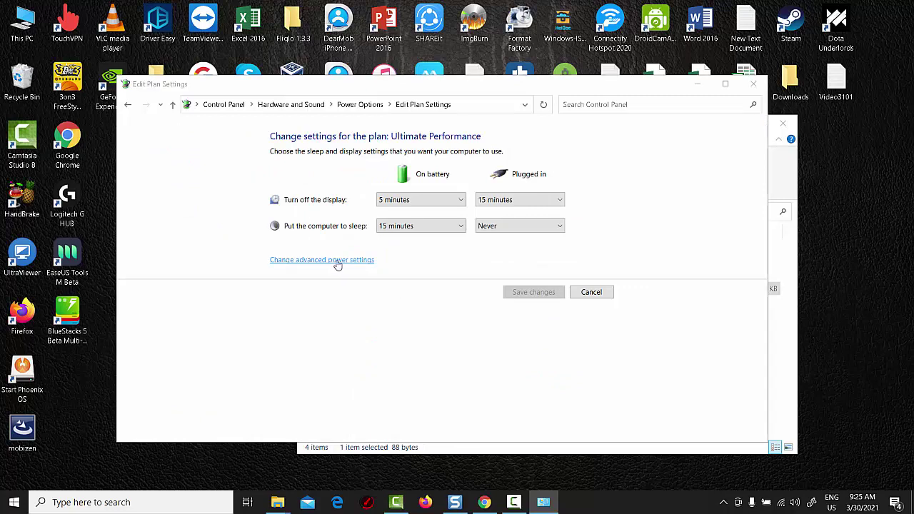
left_click_drag(184, 66, 383, 106)
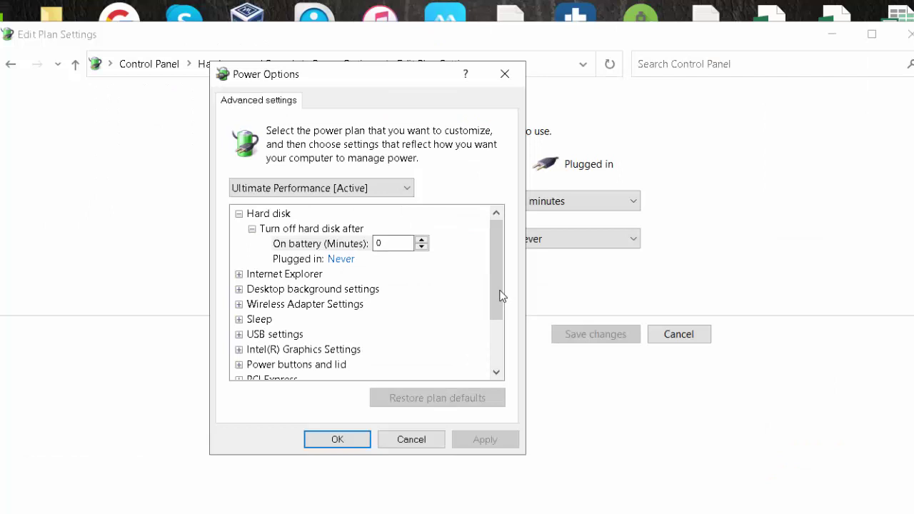
- Set the plugged-in Link State Power Management under PCI Express to Off
left_click_drag(467, 266, 467, 301)
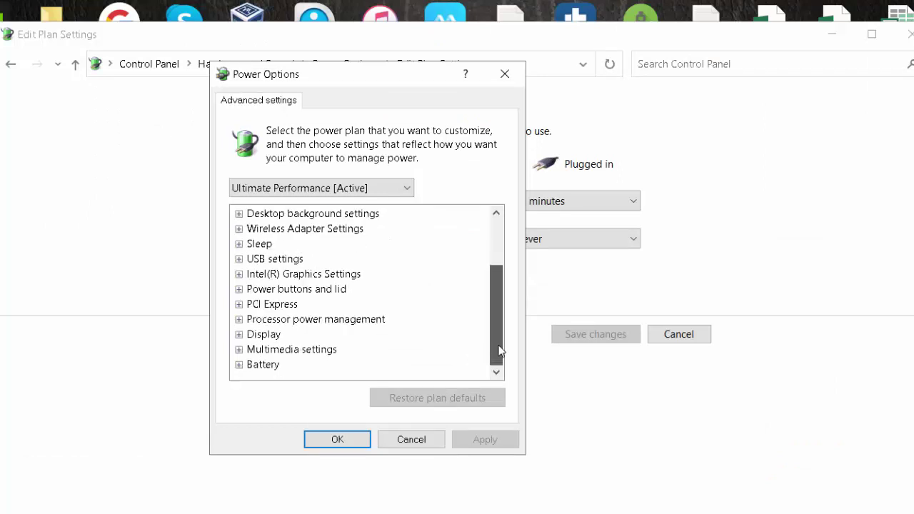
left_click(239, 305)
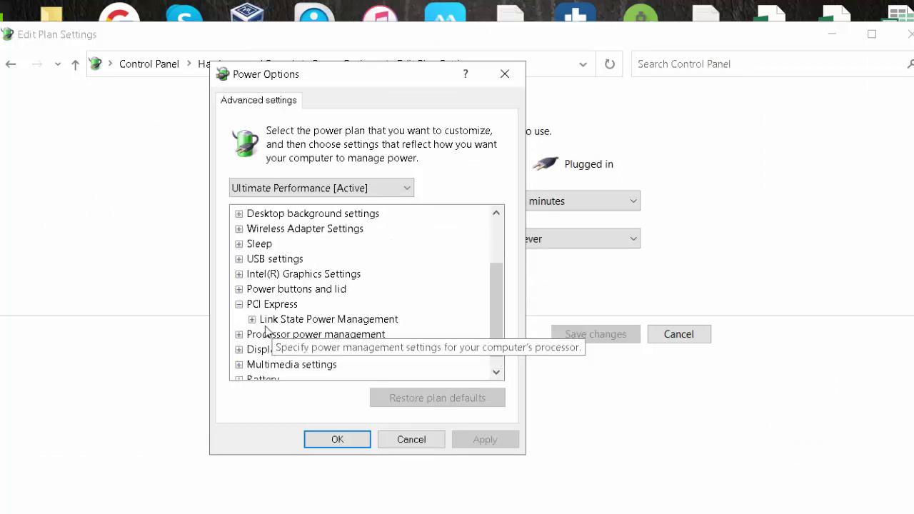
left_click(259, 321)
left_click(253, 320)
left_click(335, 351)
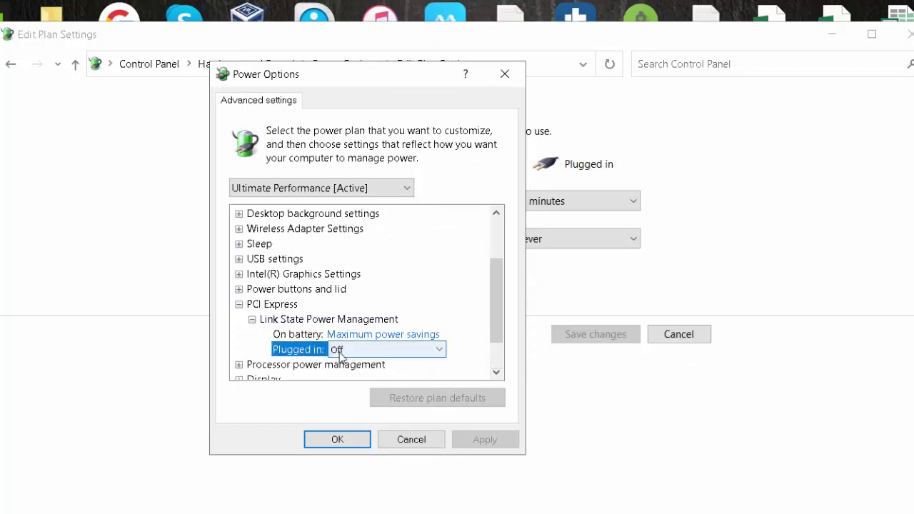
left_click(389, 351)
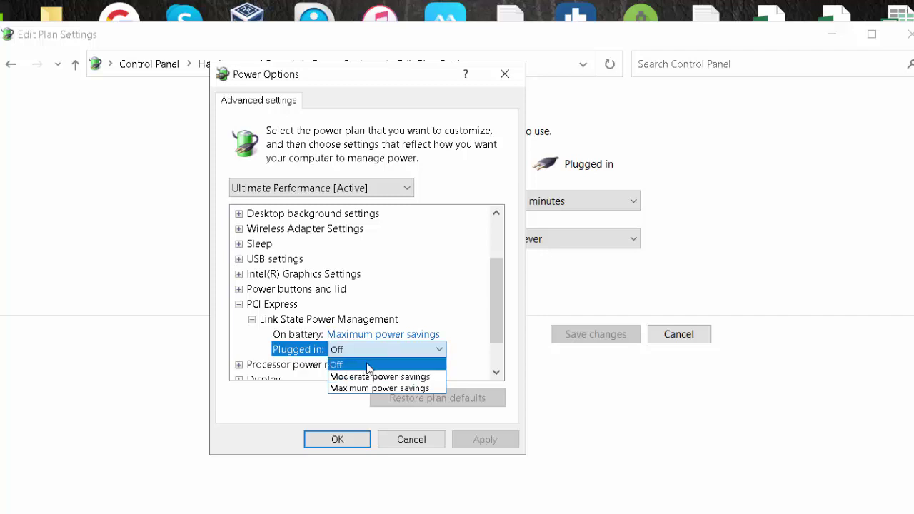
left_click(368, 369)
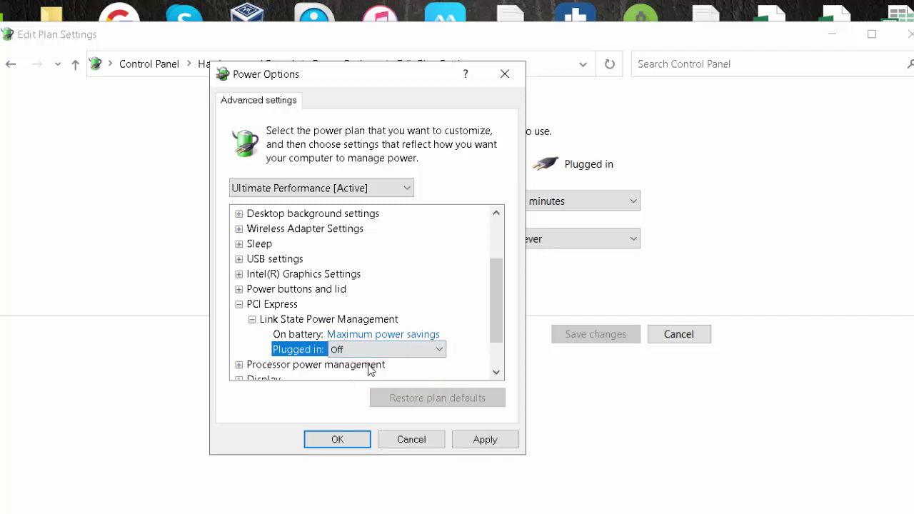
left_click(240, 305)
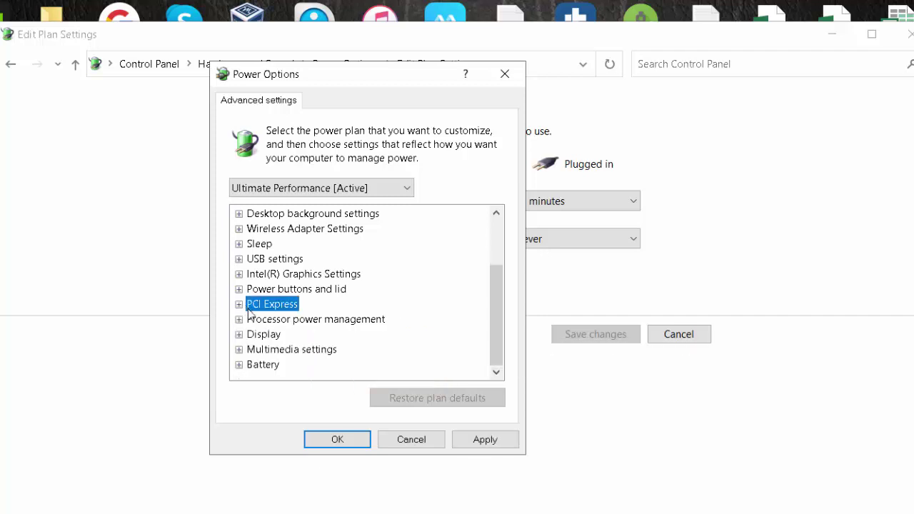
- Check the minimum and maximum processor state values under Processor power management
double_click(311, 320)
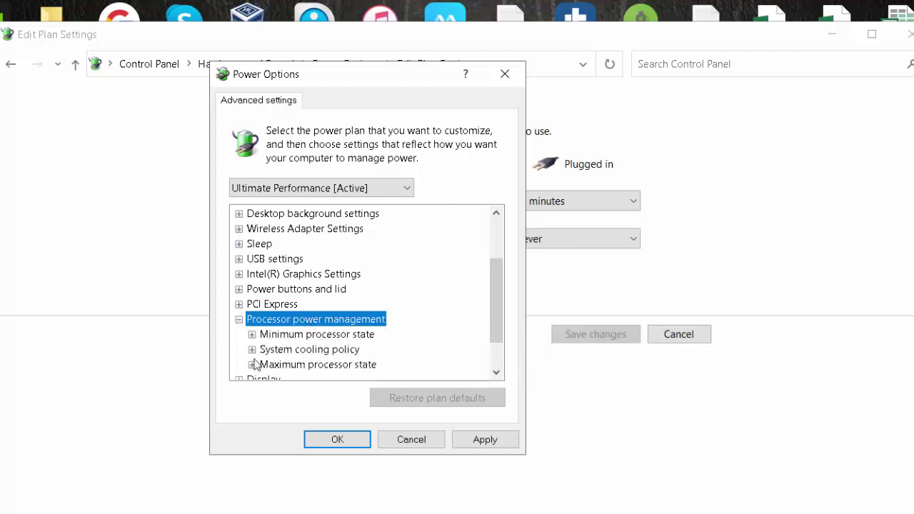
left_click(252, 334)
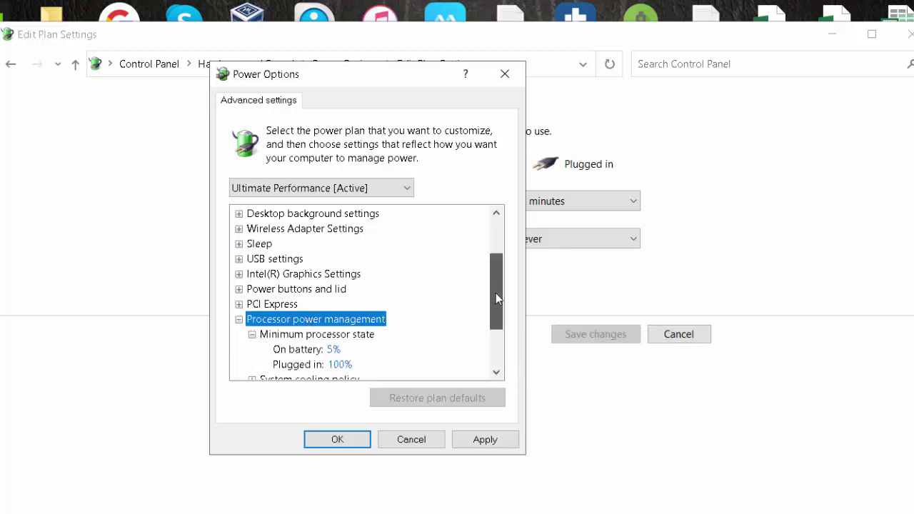
scroll(496, 293, "down", 1)
left_click(252, 365)
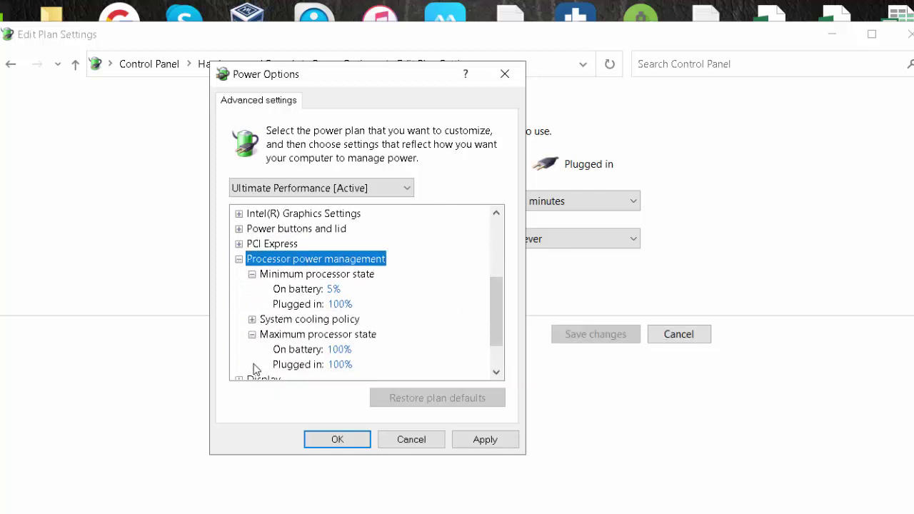
- Keep the plugged-in minimum and maximum processor states at 100%, apply the advanced power settings, and close the plan window
left_click(332, 364)
left_click(341, 305)
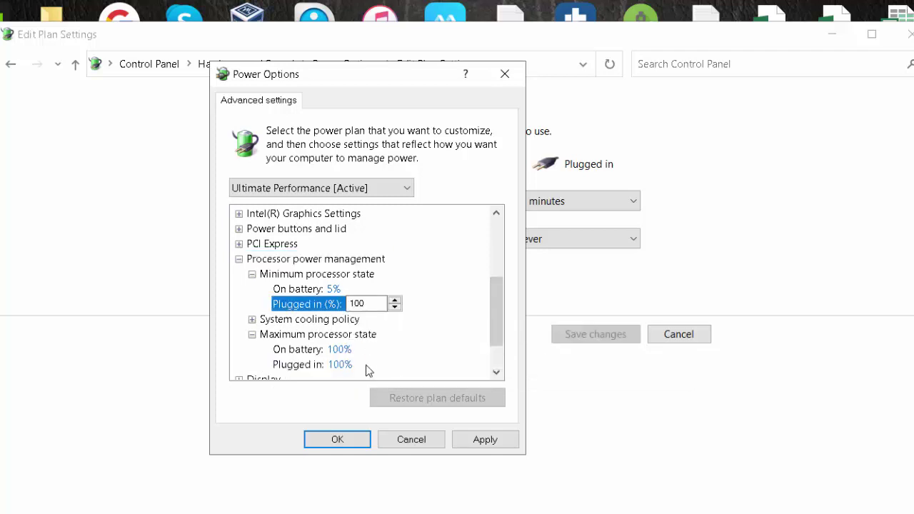
left_click(471, 441)
left_click(366, 444)
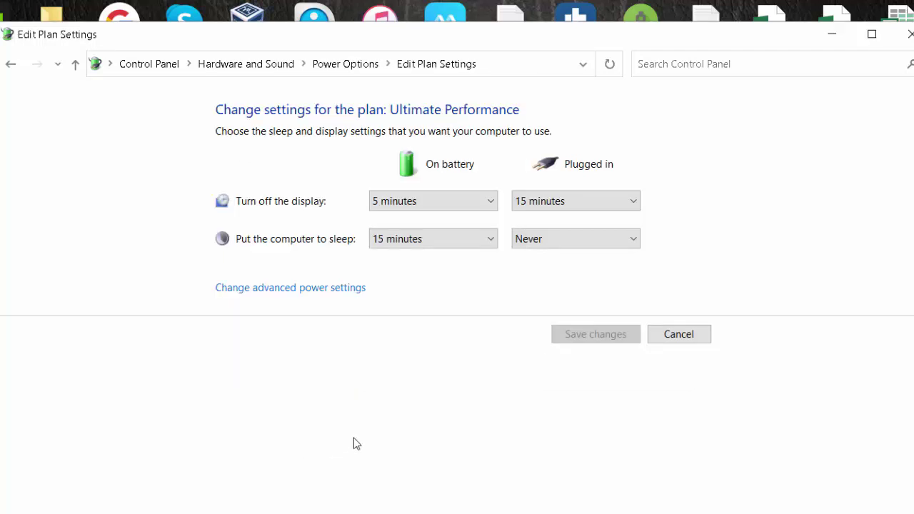
left_click(909, 34)
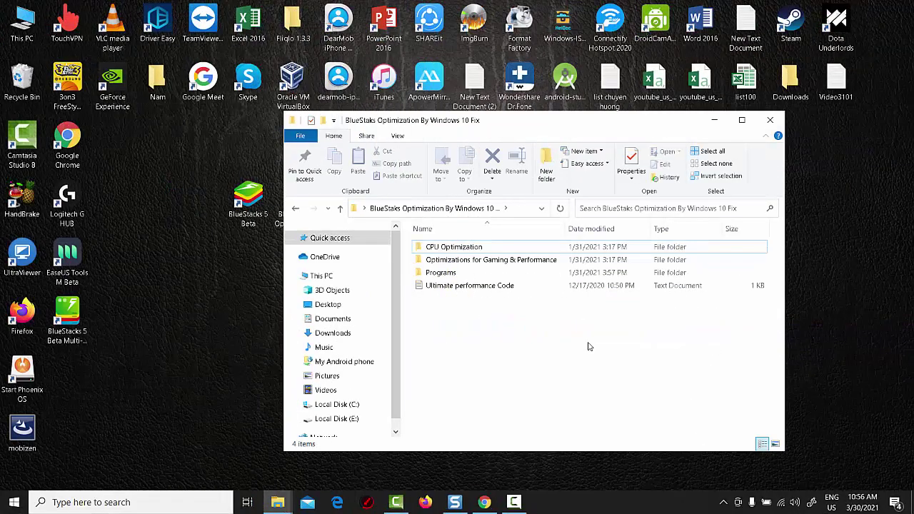
- Merge the CPU Optimize and Disable Power Throttling registry files from the CPU Optimization folder into the registry
double_click(461, 247)
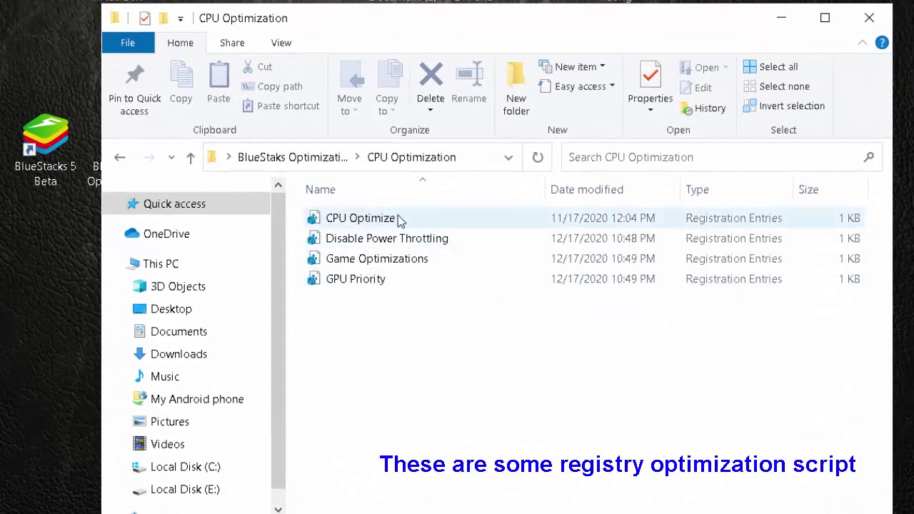
double_click(402, 219)
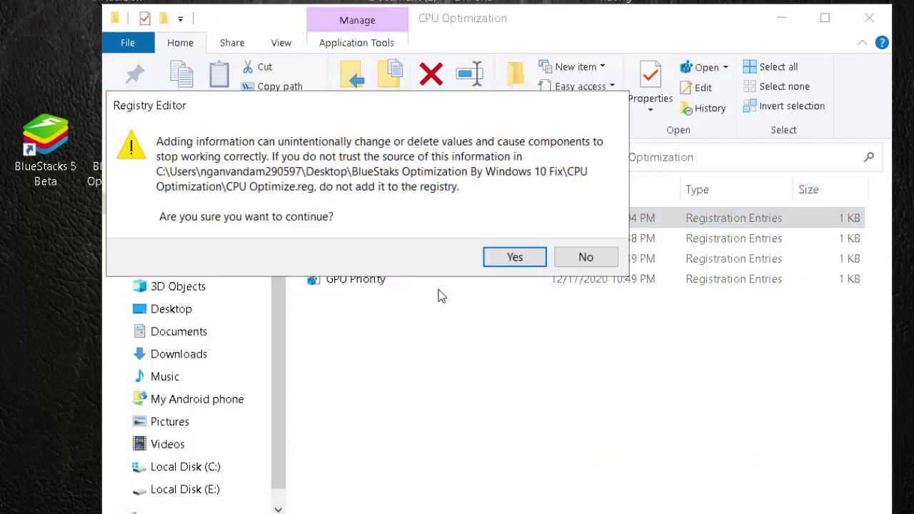
left_click(506, 262)
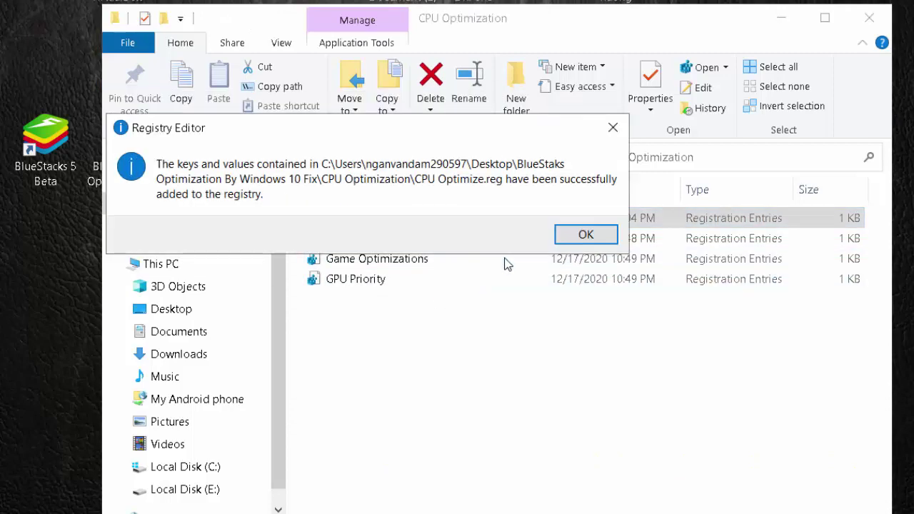
left_click(568, 236)
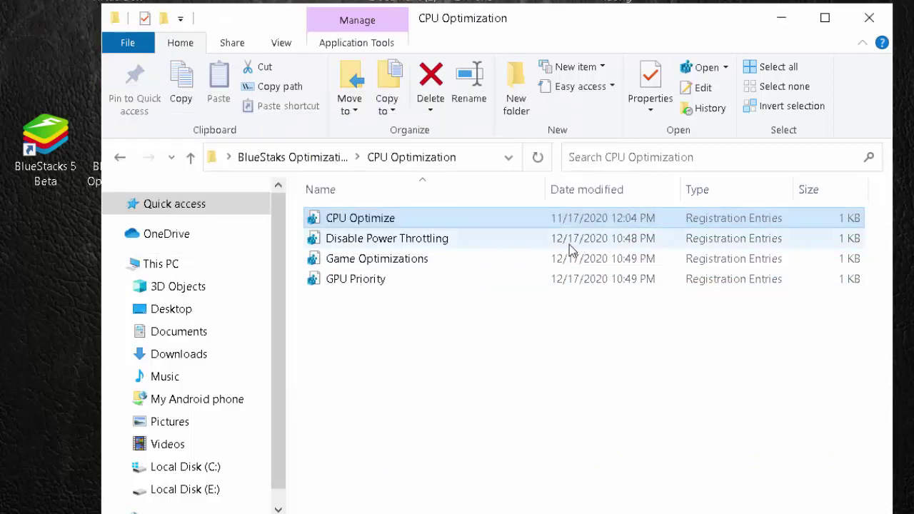
double_click(459, 239)
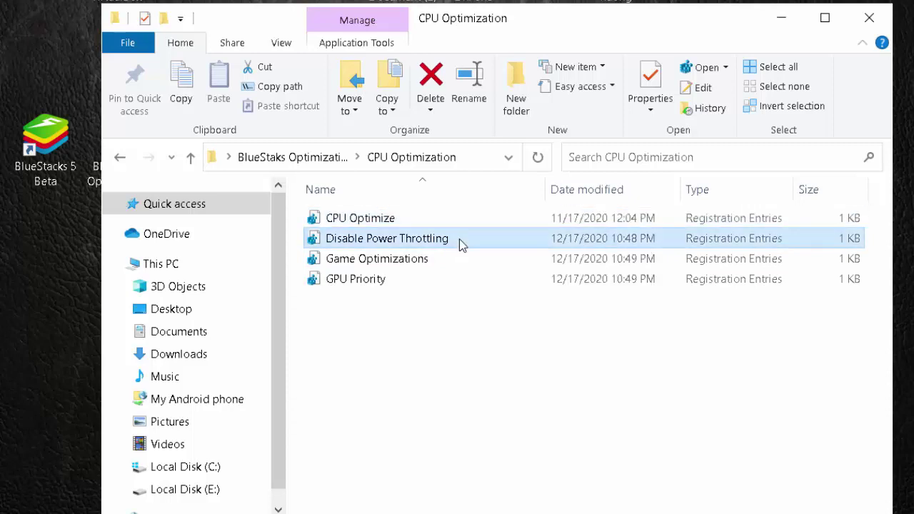
left_click(512, 259)
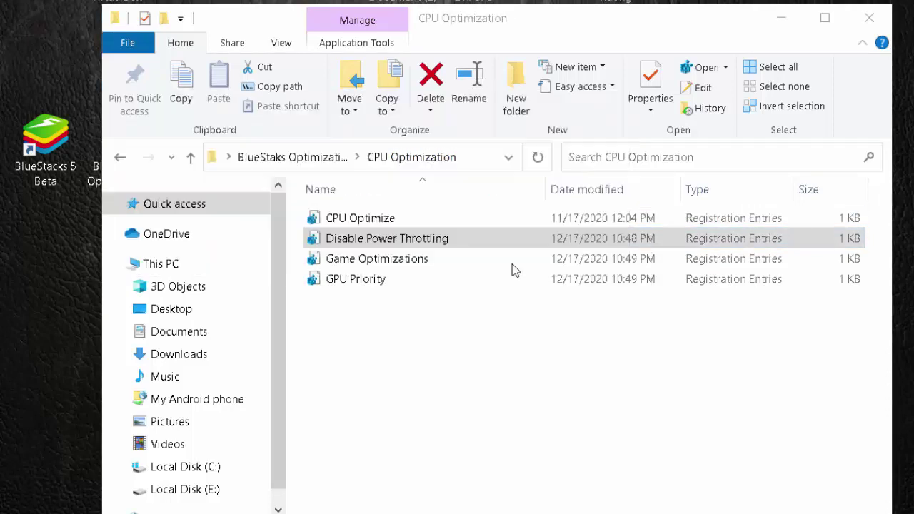
left_click(582, 238)
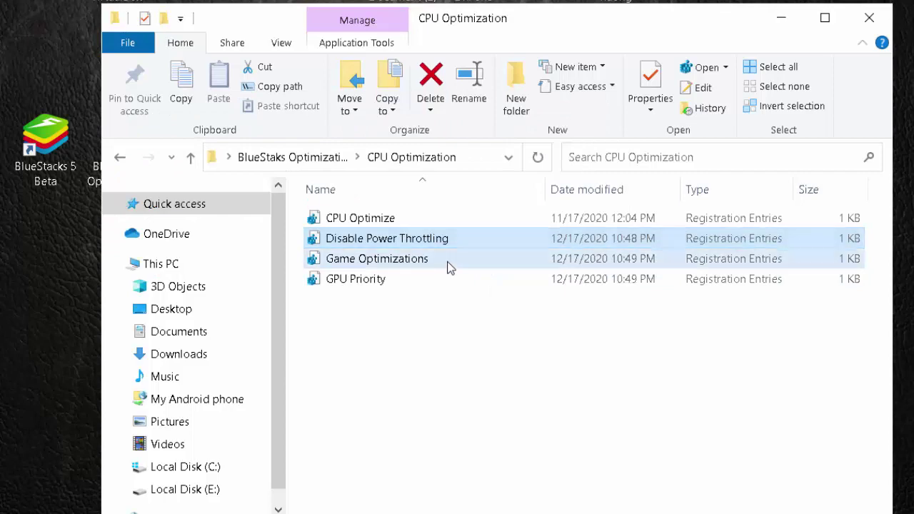
- Merge the Game Optimizations and GPU Priority registry files into the registry
double_click(449, 261)
left_click(529, 264)
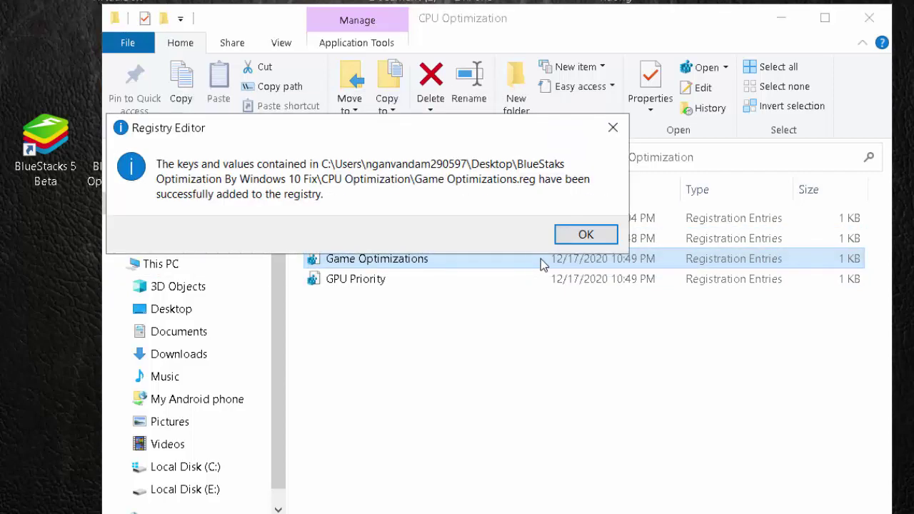
left_click(585, 236)
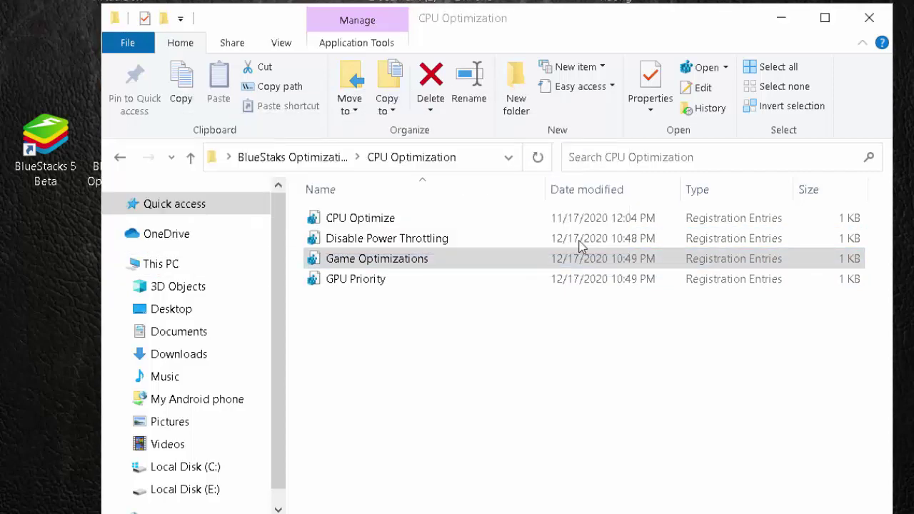
double_click(436, 282)
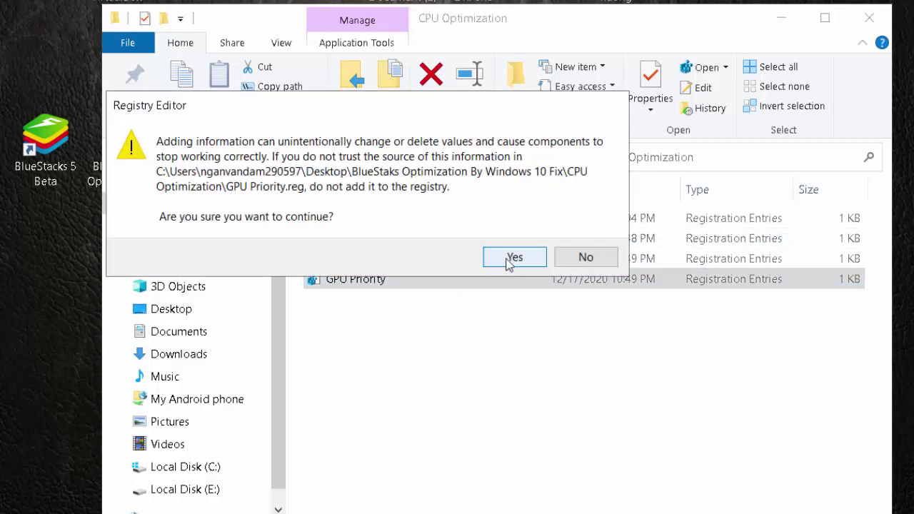
left_click(509, 260)
left_click(587, 239)
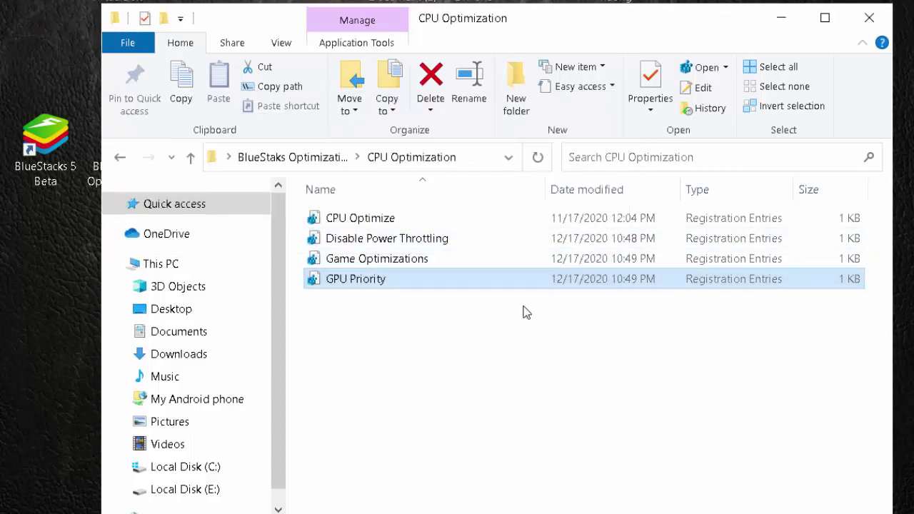
- Merge CPU Optimization for Gameing and Disable Cortana from the Optimizations for Gaming & Performance folder into the registry
left_click(333, 160)
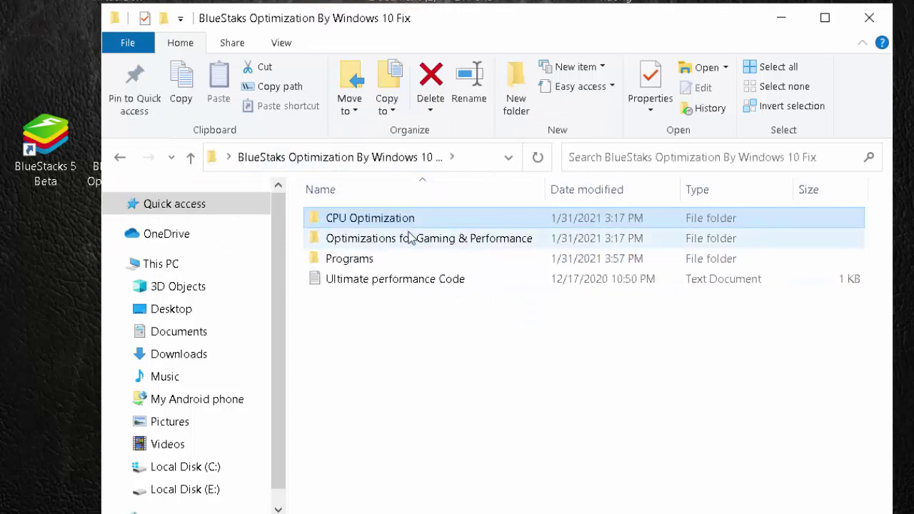
double_click(405, 238)
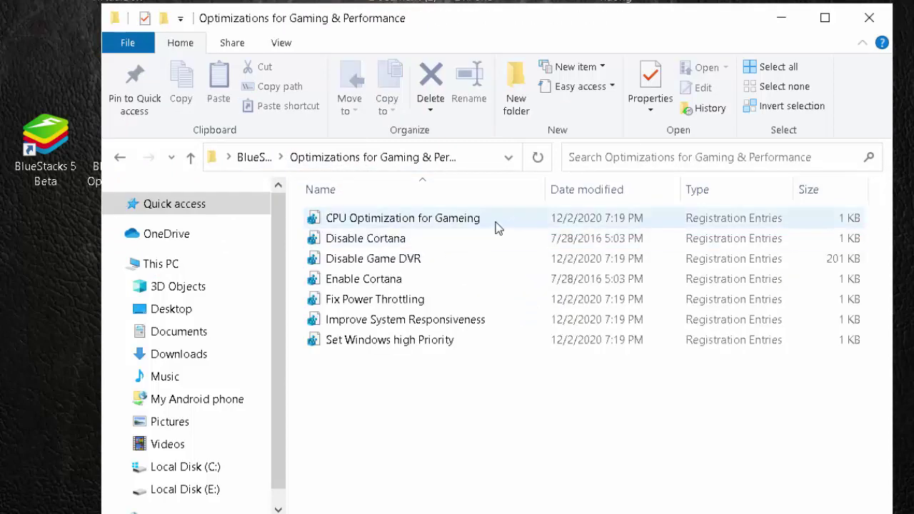
double_click(498, 226)
left_click(497, 267)
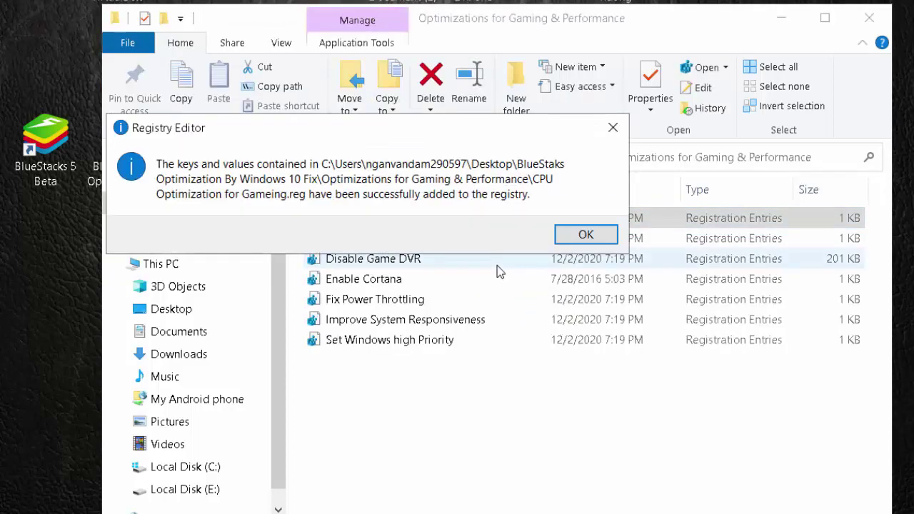
left_click(586, 237)
double_click(432, 243)
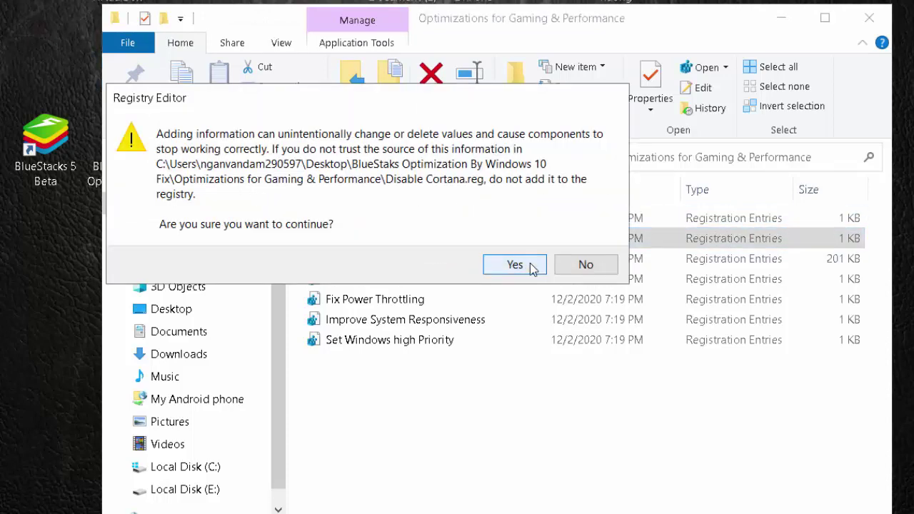
left_click(530, 264)
left_click(586, 236)
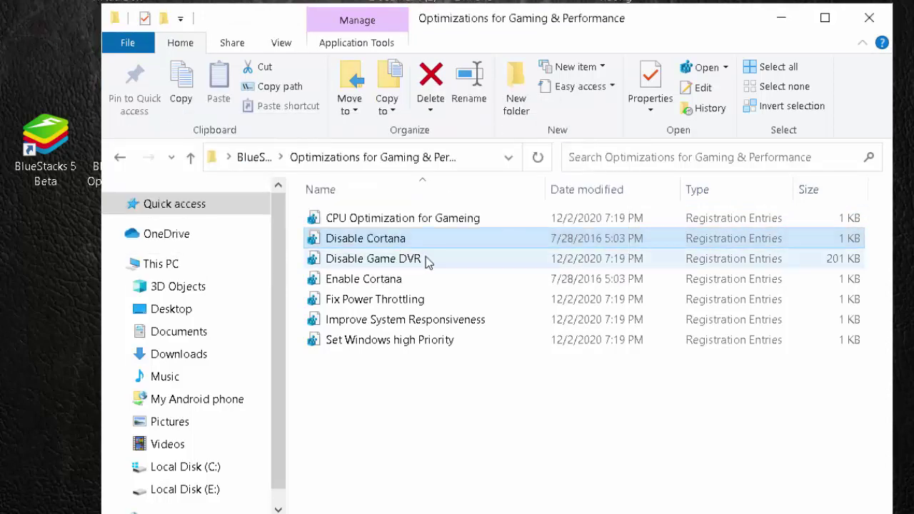
- Merge the Disable Game DVR and Enable Cortana registry files into the registry
double_click(426, 259)
left_click(514, 263)
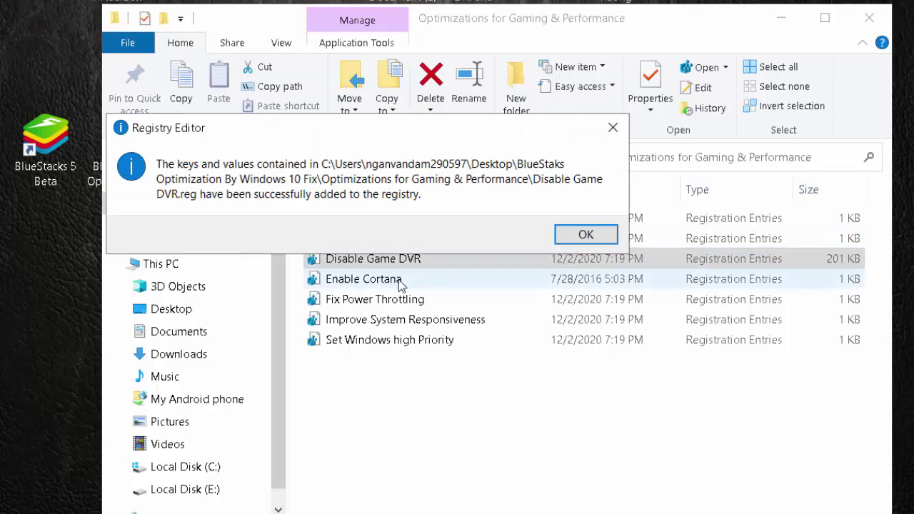
left_click(584, 237)
double_click(414, 284)
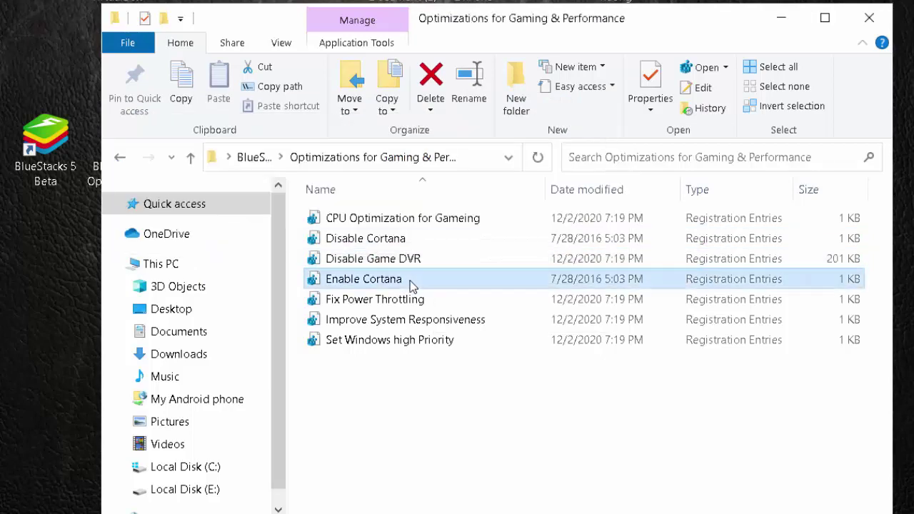
left_click(493, 267)
left_click(584, 235)
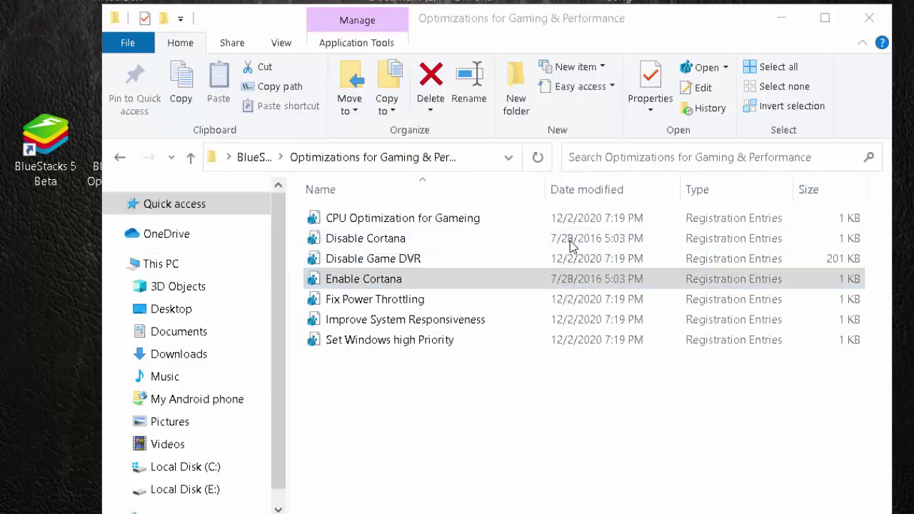
- Merge the Fix Power Throttling and Improve System Responsiveness registry files into the registry
left_click(438, 306)
double_click(438, 305)
left_click(511, 265)
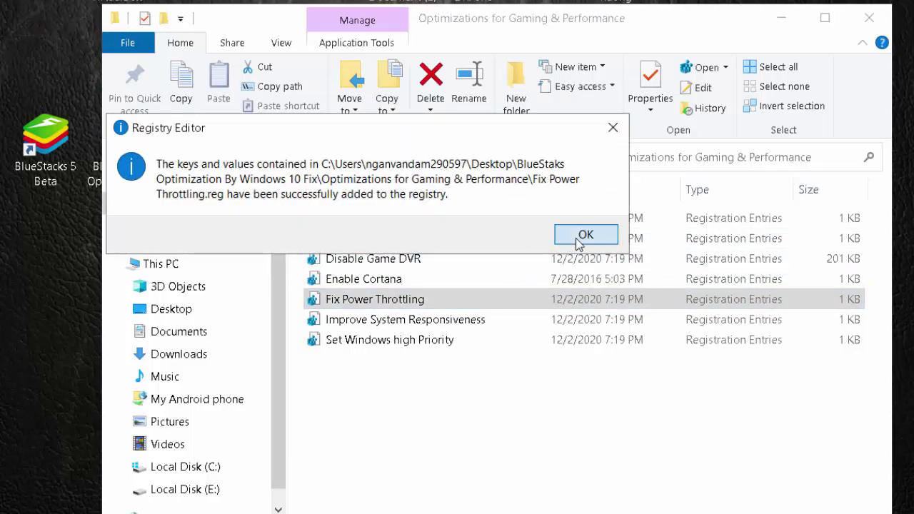
left_click(584, 235)
double_click(469, 320)
left_click(513, 264)
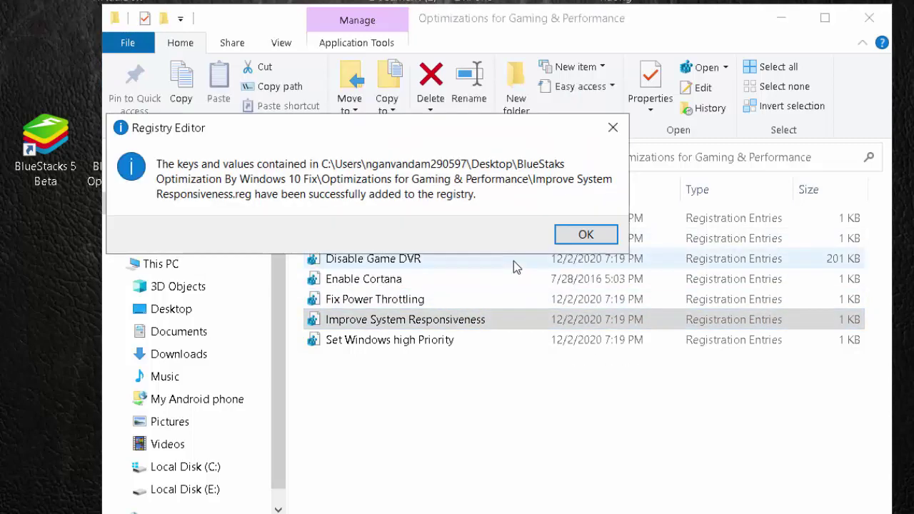
left_click(584, 235)
- Merge the Set Windows high Priority registry file into the registry
double_click(458, 342)
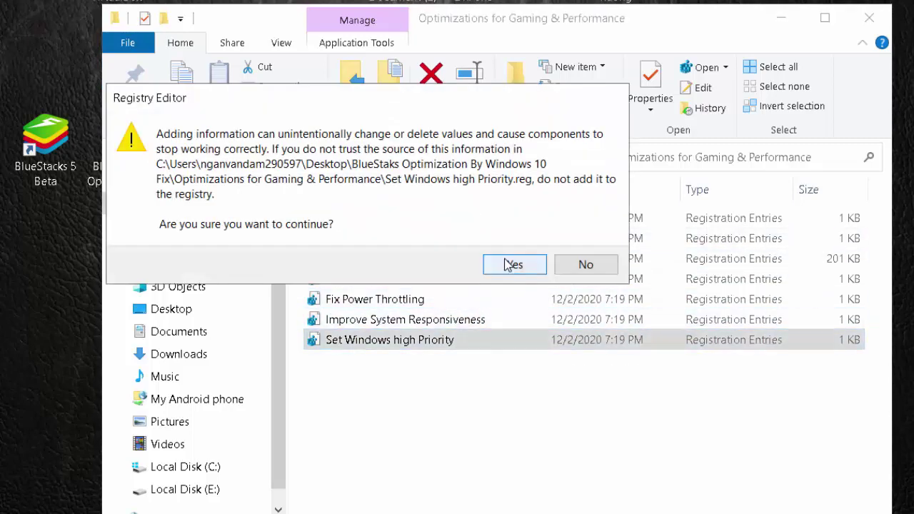
left_click(505, 264)
left_click(585, 235)
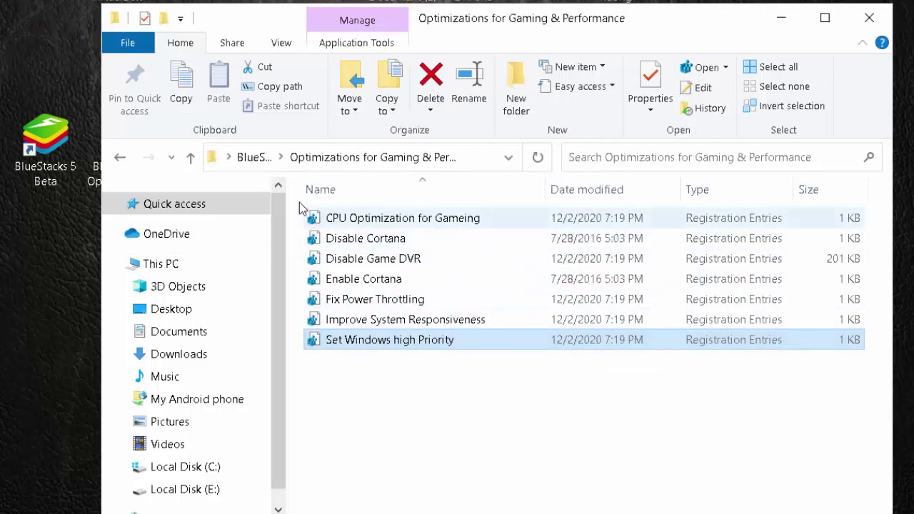
- Review the commands of the CleanTempFiles batch file from the Programs folder in Notepad, close it, and run the batch file
left_click(258, 158)
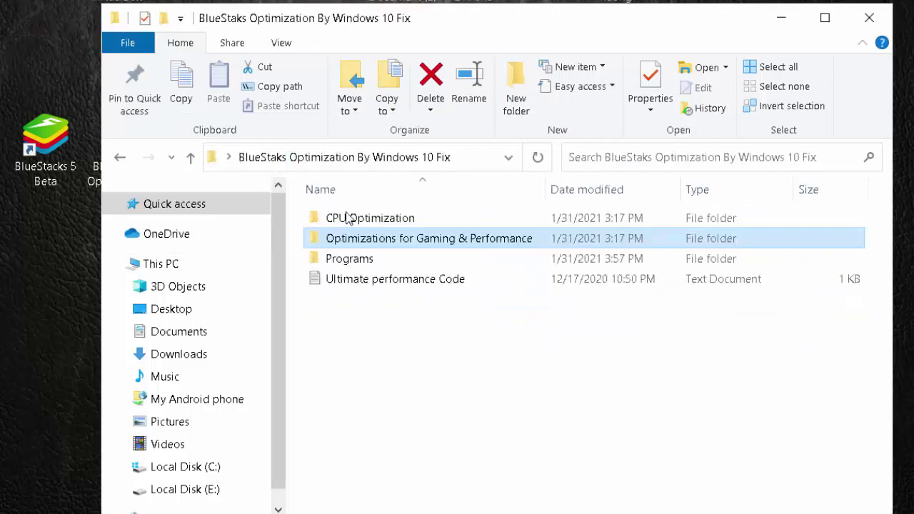
double_click(378, 260)
left_click(365, 218)
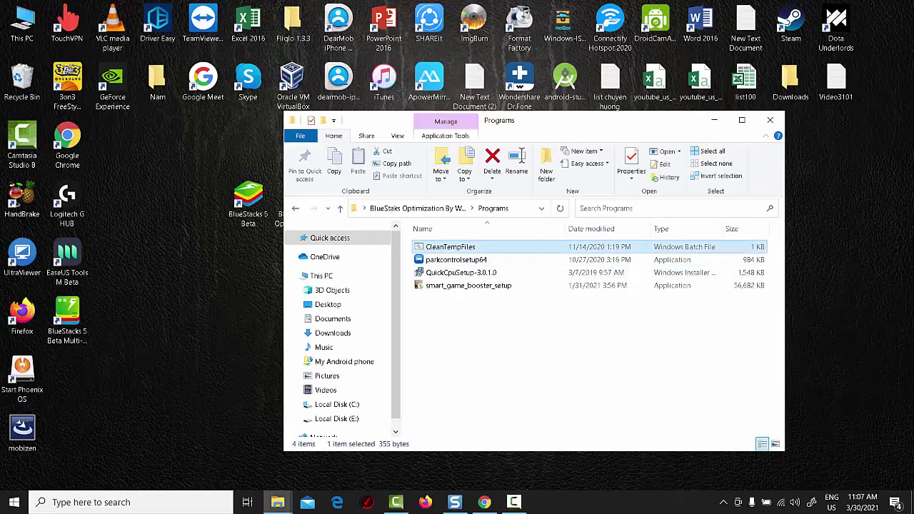
right_click(473, 246)
key("Escape")
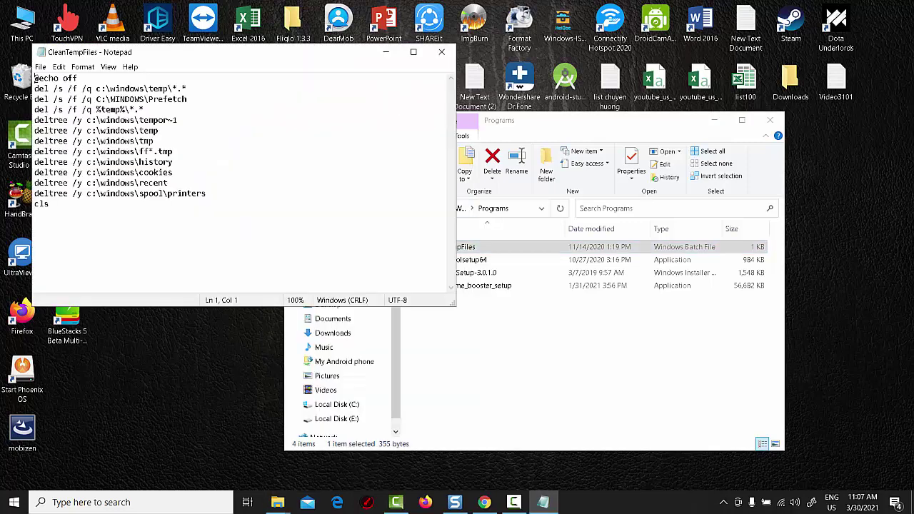
key("ctrl+a")
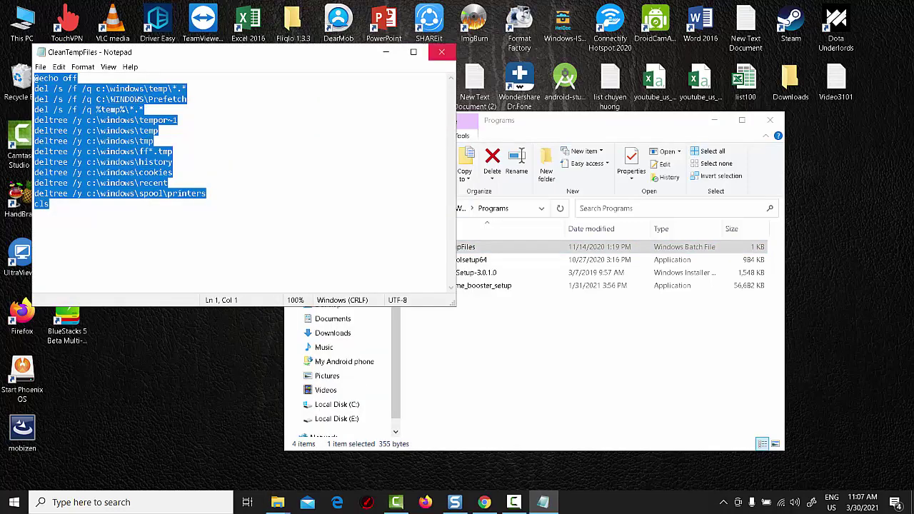
left_click(441, 52)
key("Return")
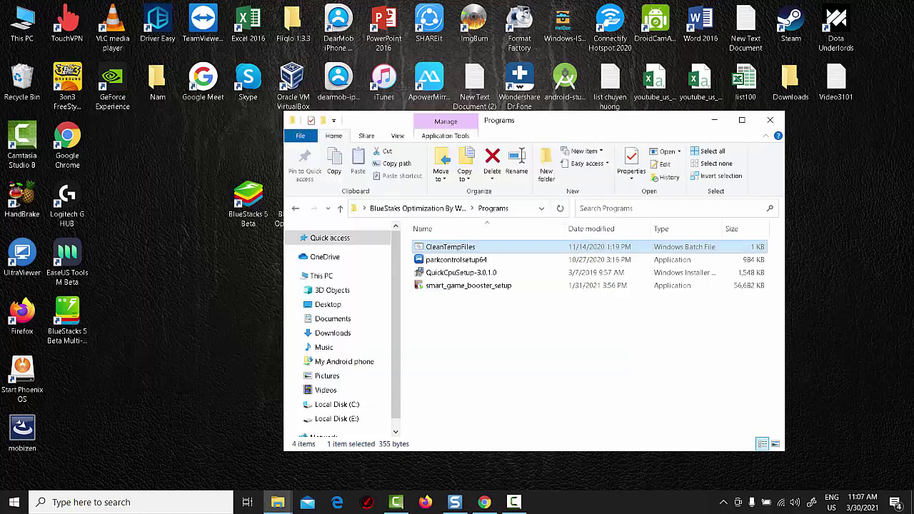
- Install ParkControl from parkcontrolsetup64 in English, keeping the Start menu shortcuts and Launch ParkControl components selected
left_click(456, 259)
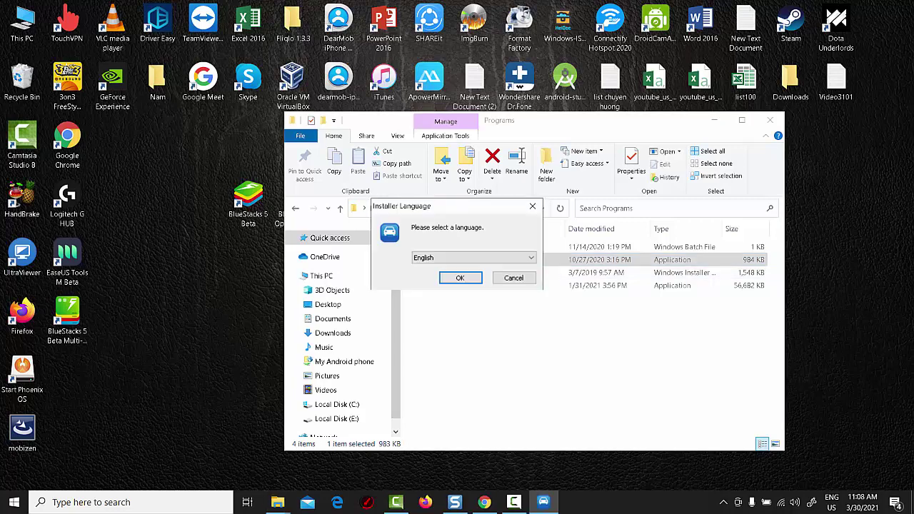
key("Return")
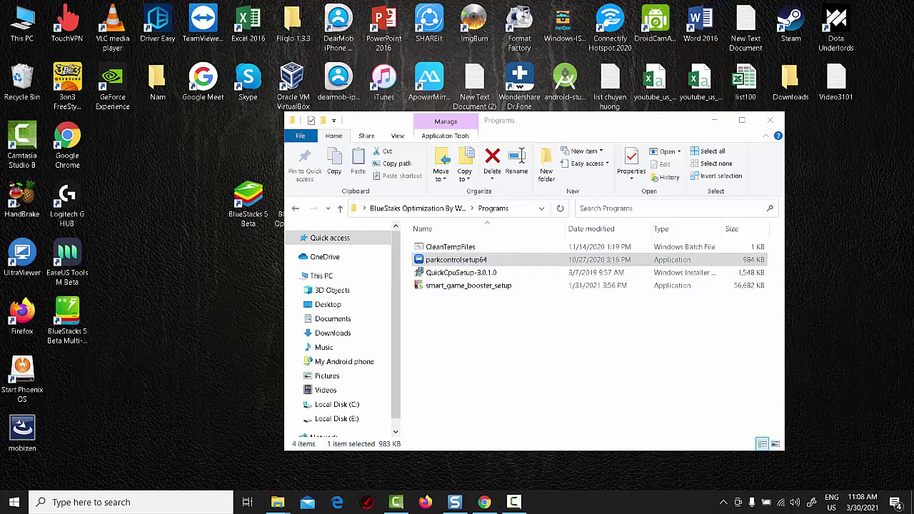
key("Return")
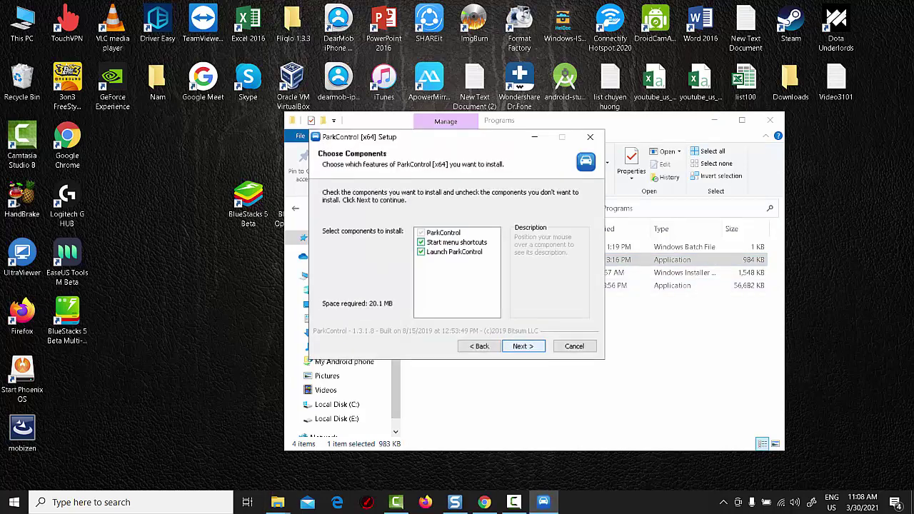
key("Return")
key("Return")
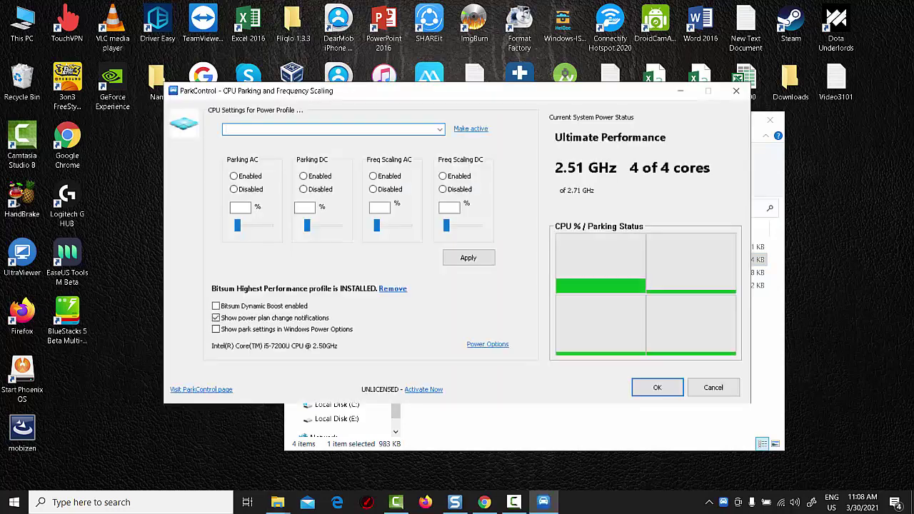
- Select the Ultimate Performance power profile, set Freq Scaling DC to 100%, apply the settings and close ParkControl
left_click(440, 129)
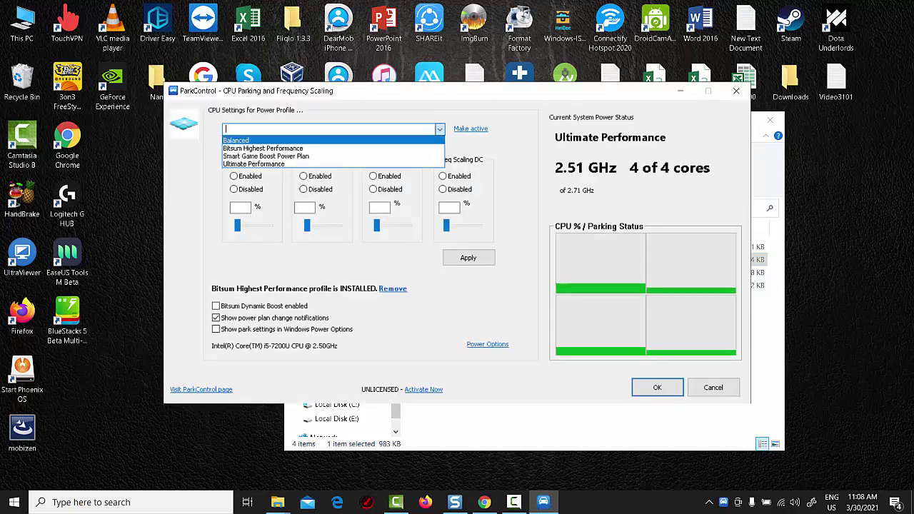
key("Return")
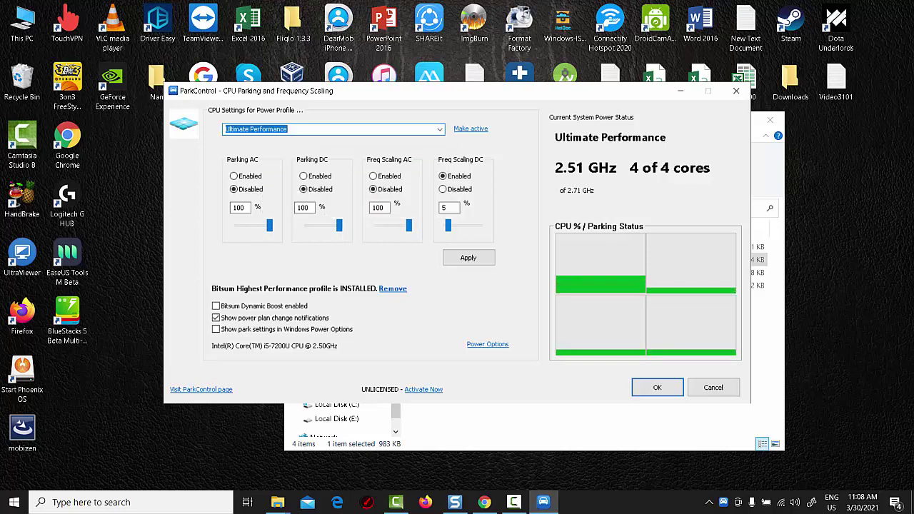
left_click_drag(269, 226, 237, 225)
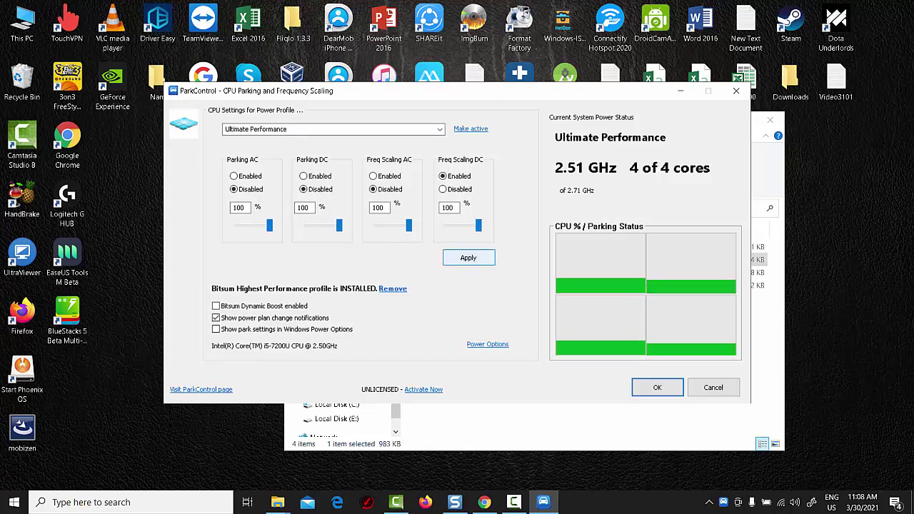
left_click(469, 257)
key("Return")
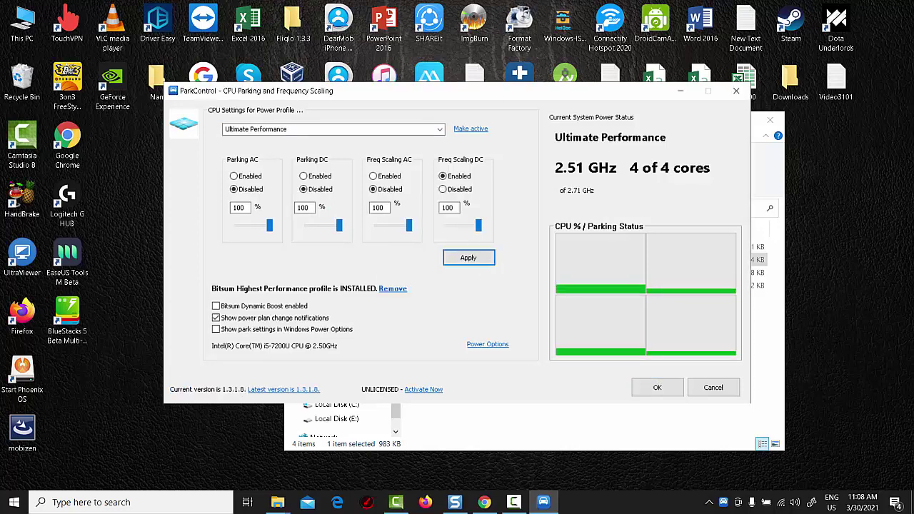
left_click(657, 387)
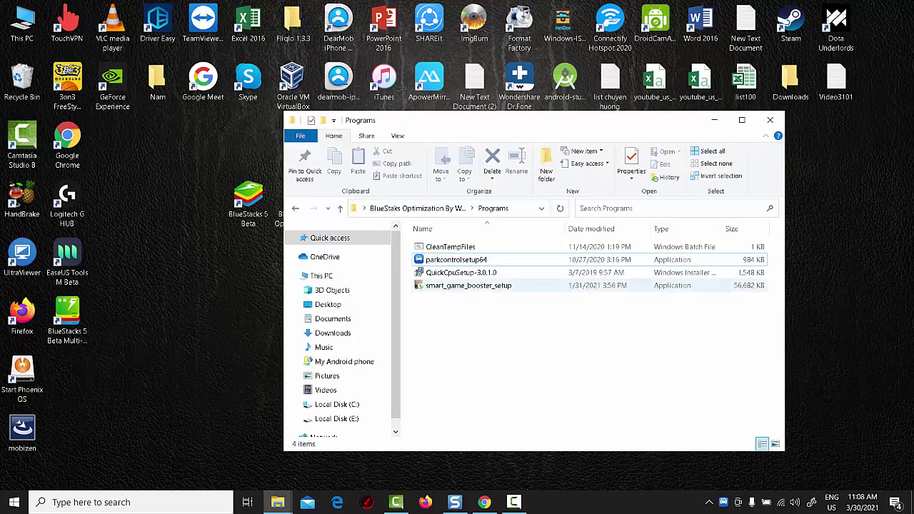
- Install Quick CPU from QuickCpuSetup-3.0.1.0 in the default folder, accepting the license agreement, and launch it on finishing
left_click(461, 272)
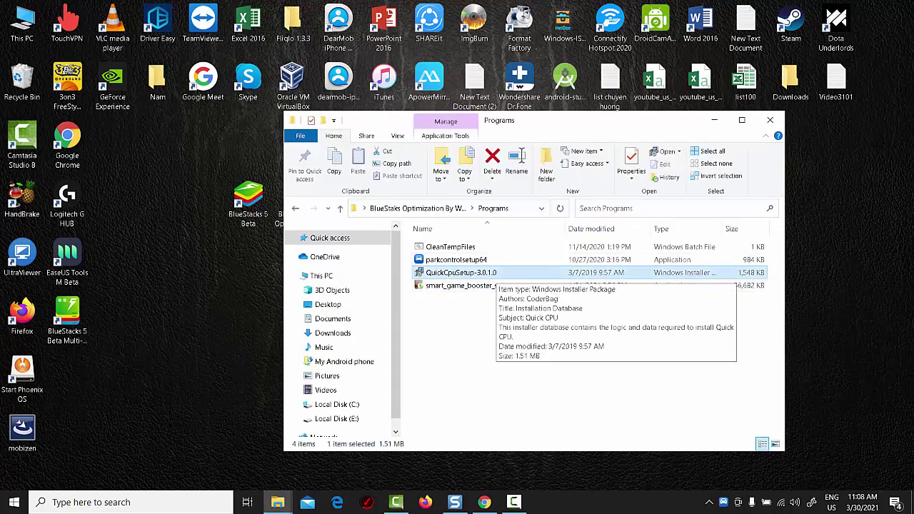
double_click(496, 272)
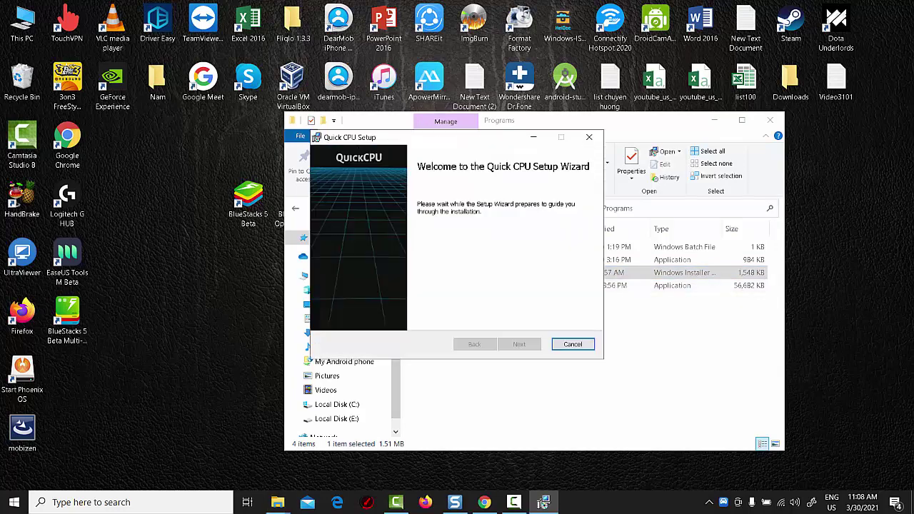
key("Return")
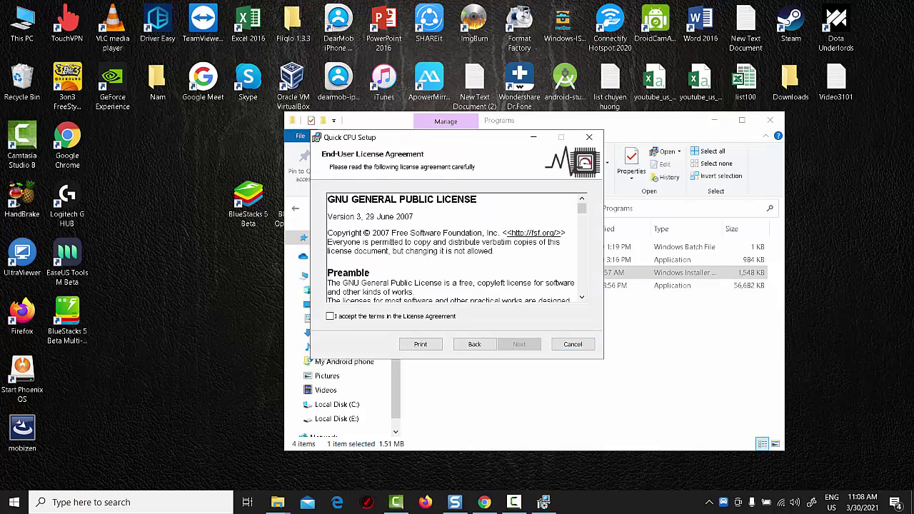
key("space")
key("Return")
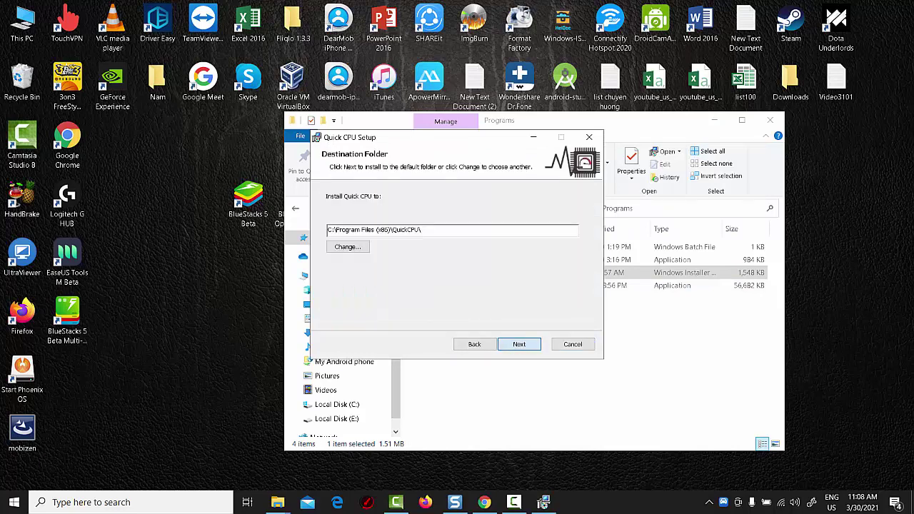
key("Return")
key("Return")
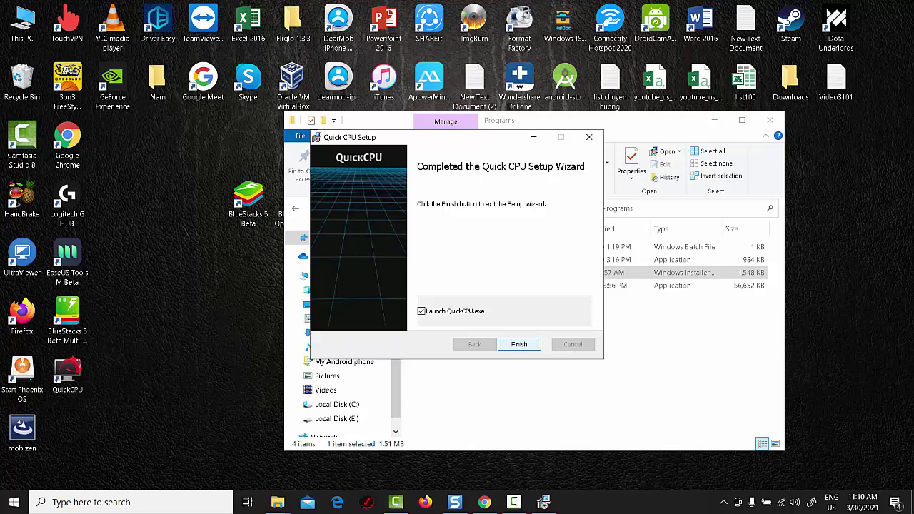
left_click(519, 345)
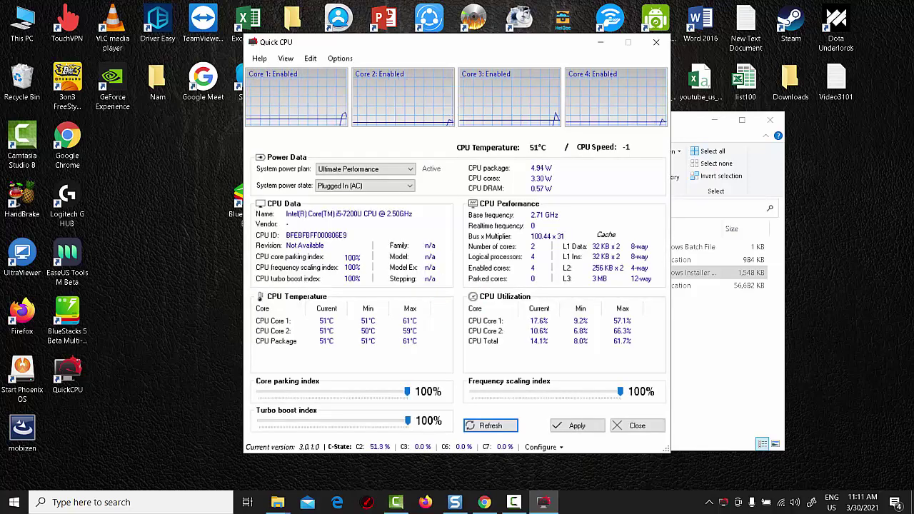
- Keep the Ultimate Performance system power plan with the Plugged In (AC) state and set the Core parking index to 100%
left_click(364, 169)
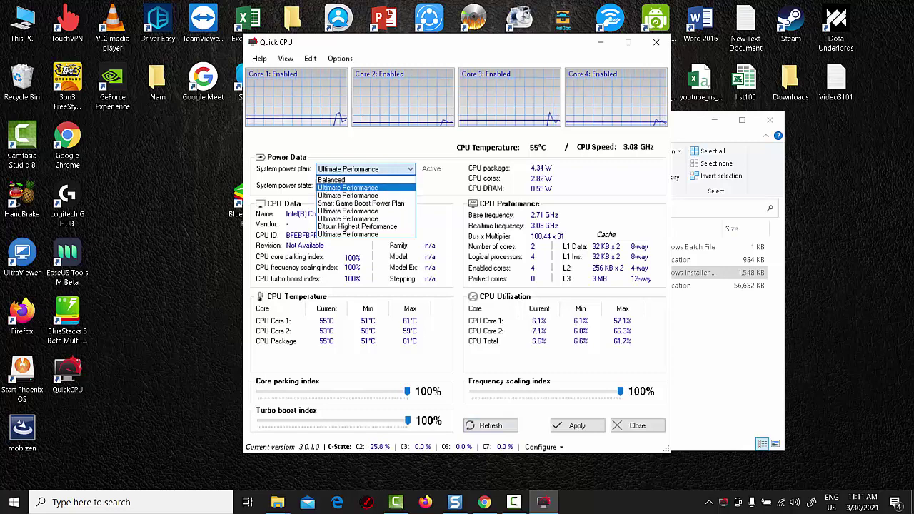
key("Escape")
key("Tab")
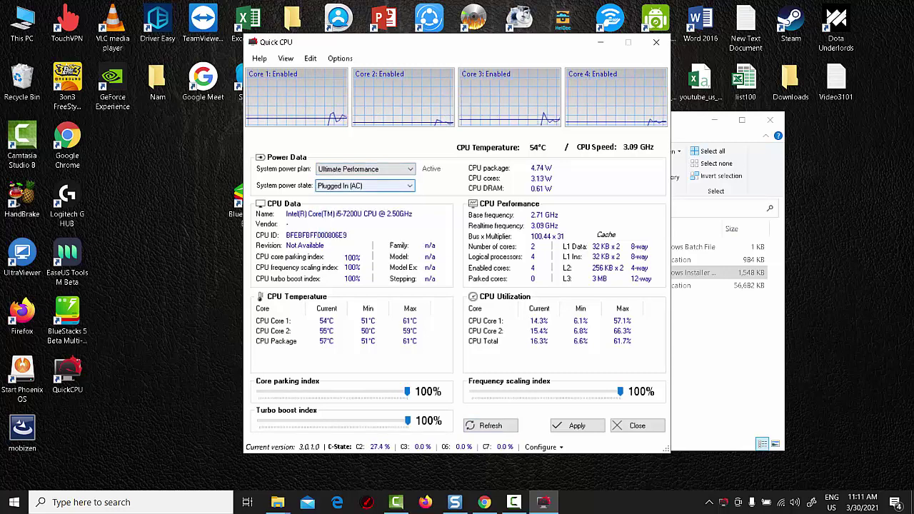
key("Tab")
key("Page_Down")
key("Page_Down")
key("Page_Down")
key("Page_Down")
key("Page_Down")
key("Page_Down")
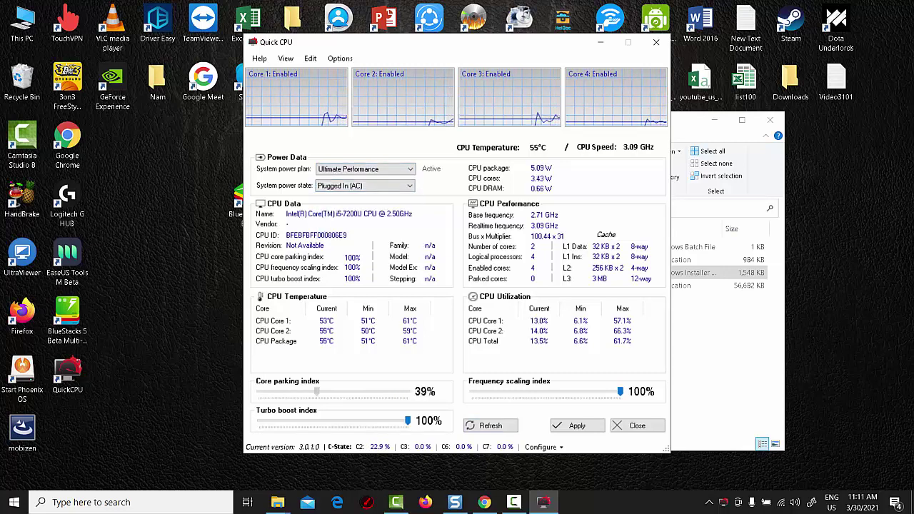
key("Home")
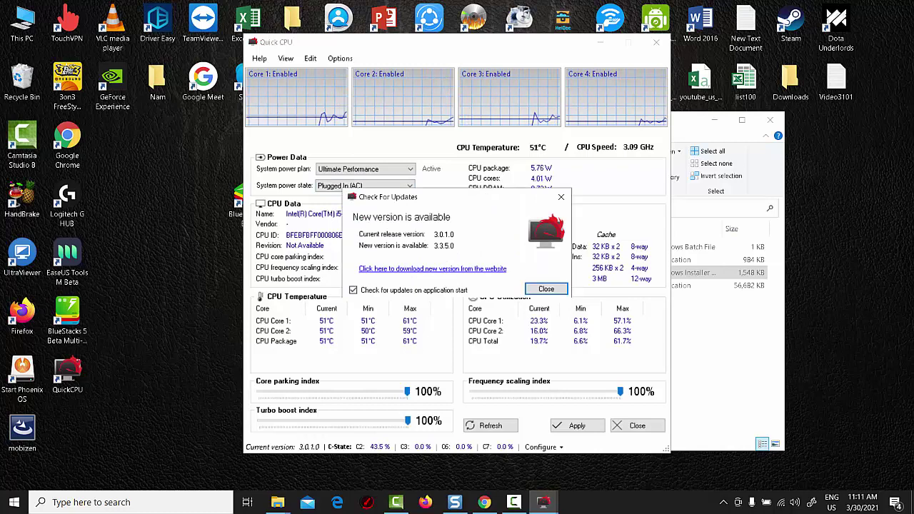
- Dismiss the update notice, set the Turbo boost index to 100%, and apply the changes before closing Quick CPU
key("Return")
key("Tab")
key("End")
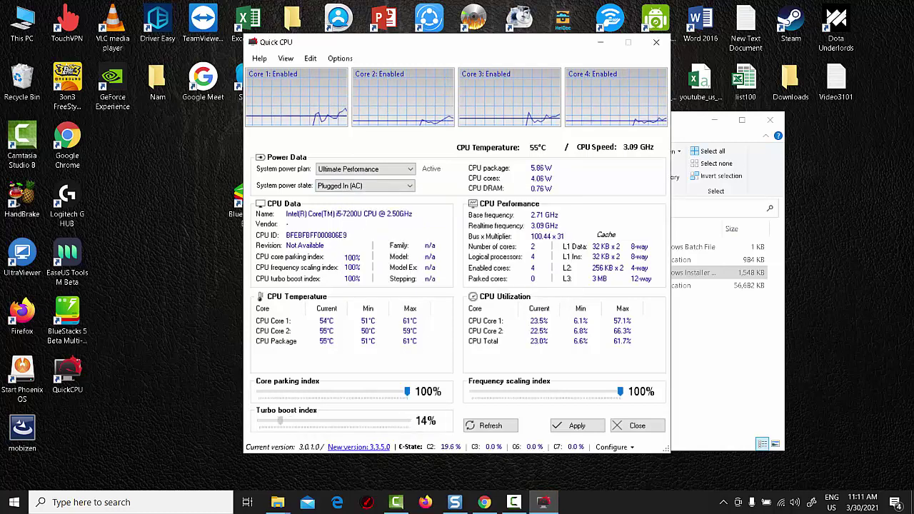
key("Home")
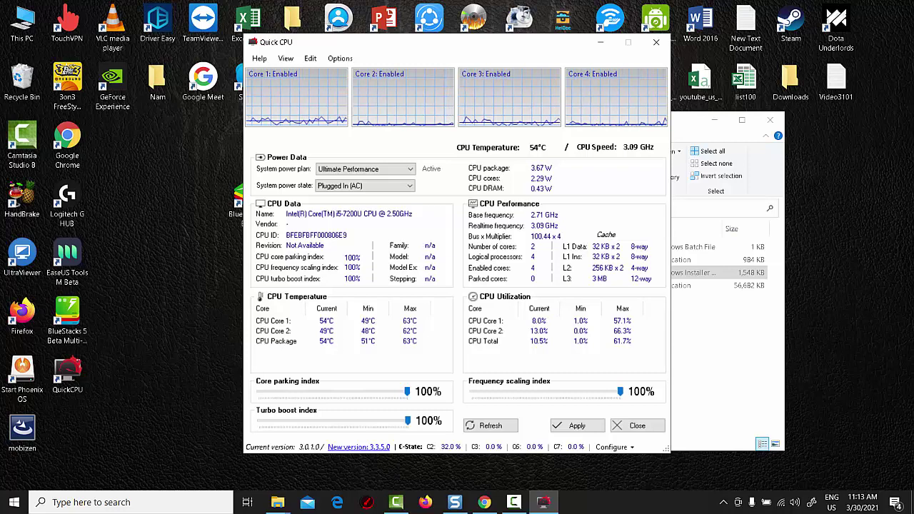
left_click(571, 425)
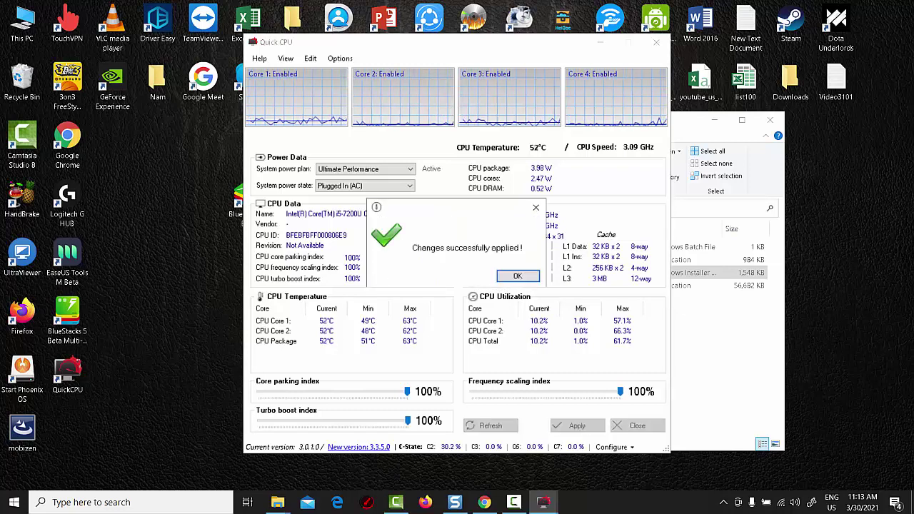
left_click(517, 276)
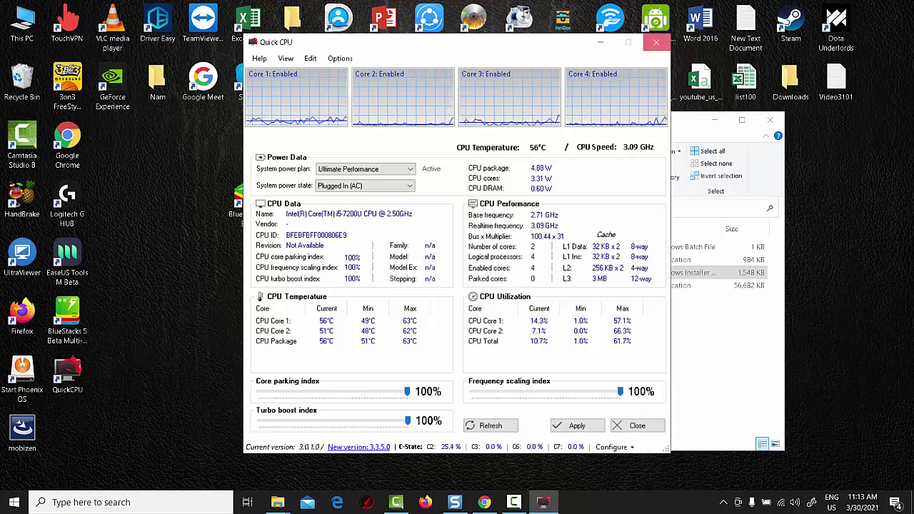
left_click(656, 42)
- Install Smart Game Booster 5.0 from smart_game_booster_setup with the launch option kept, and close the Programs folder
left_click(468, 285)
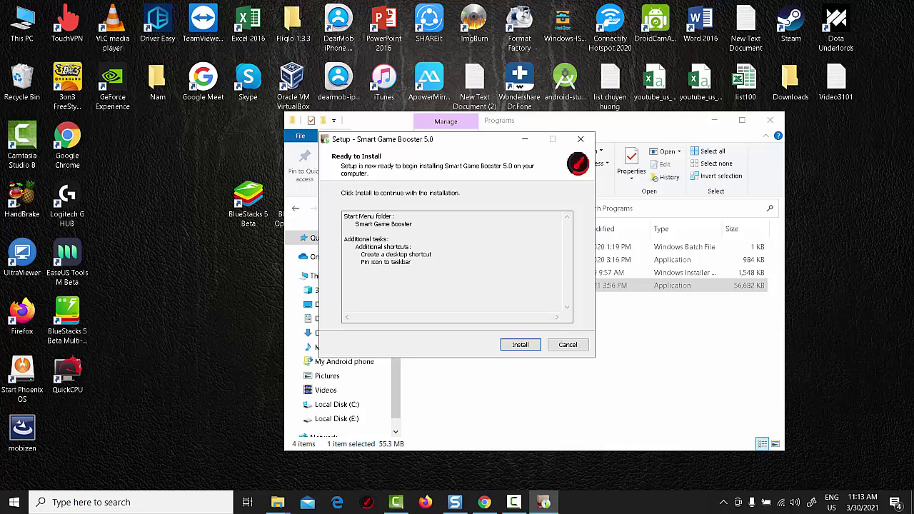
key("Return")
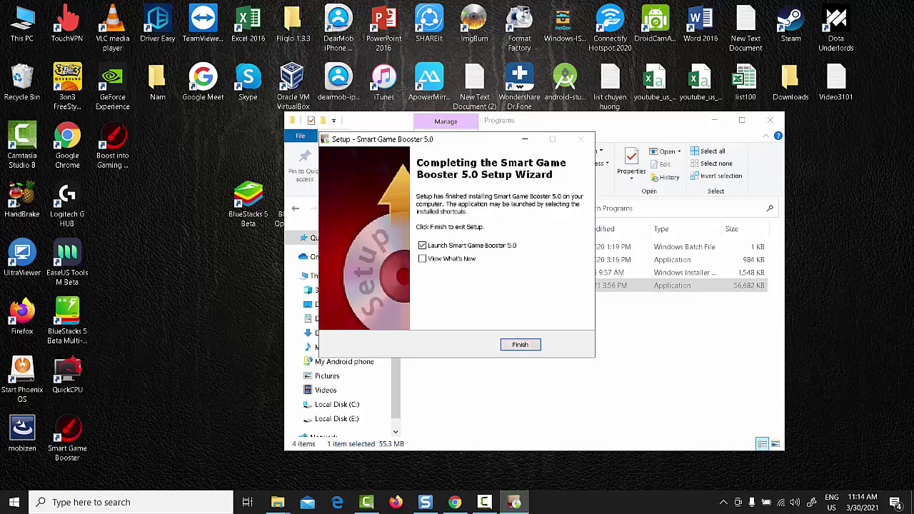
key("Return")
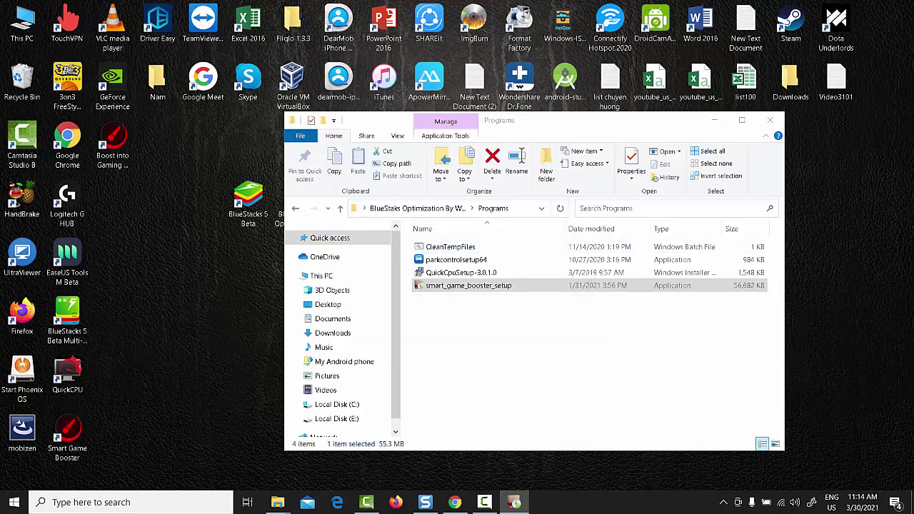
left_click(770, 120)
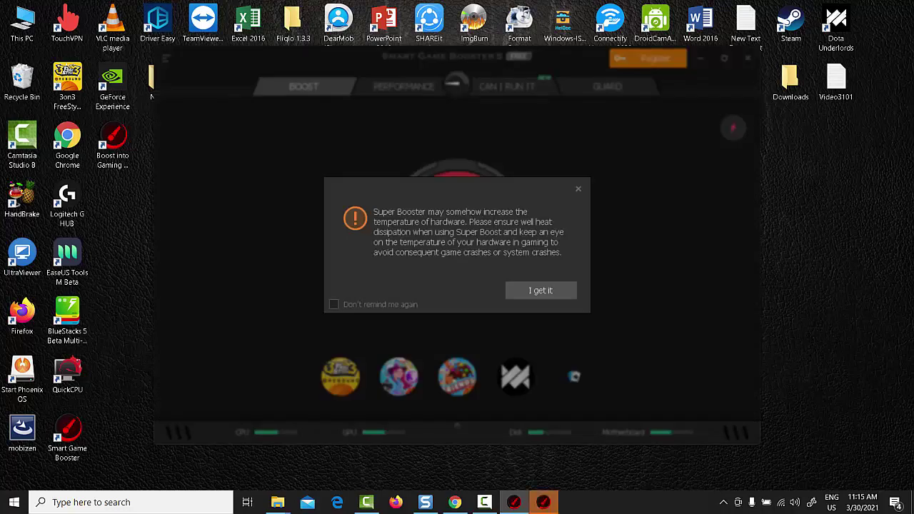
- Acknowledge the Super Booster temperature warning with Don't remind me again enabled, let the PC boost run, and close Smart Game Booster
left_click(334, 304)
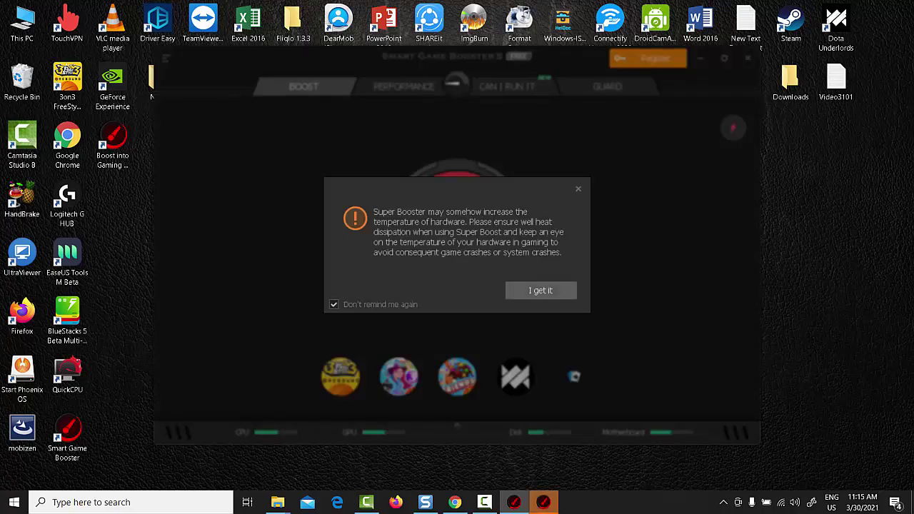
left_click(540, 290)
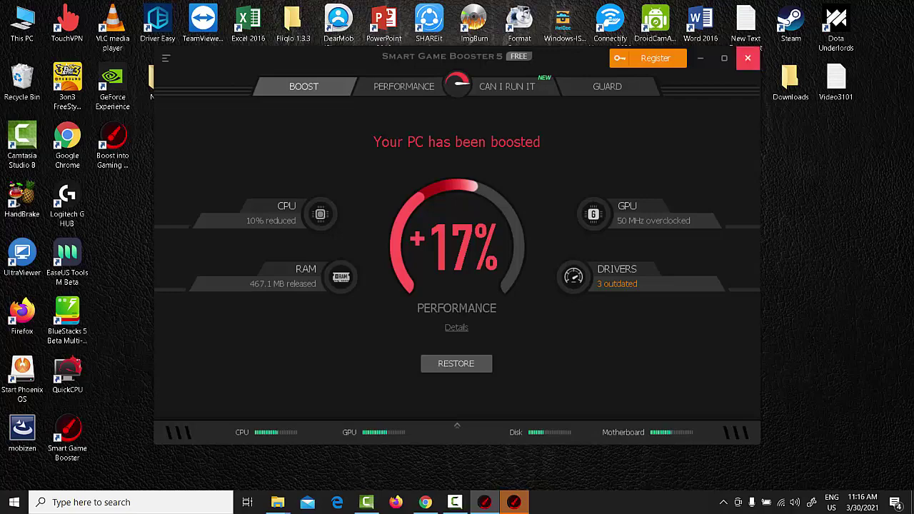
left_click(748, 57)
left_click(691, 112)
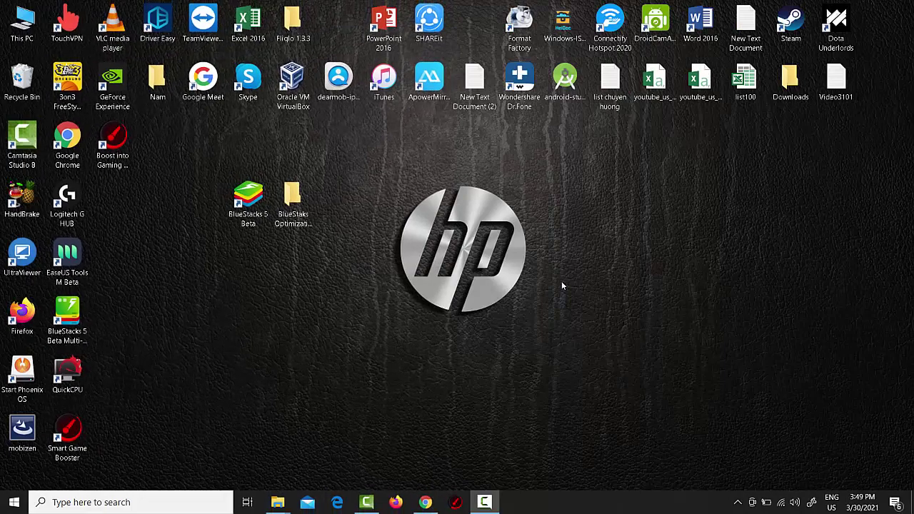
- In the Windows Privacy general settings, turn off advertising ID use, website access to the language list, and app launch tracking
left_click(14, 503)
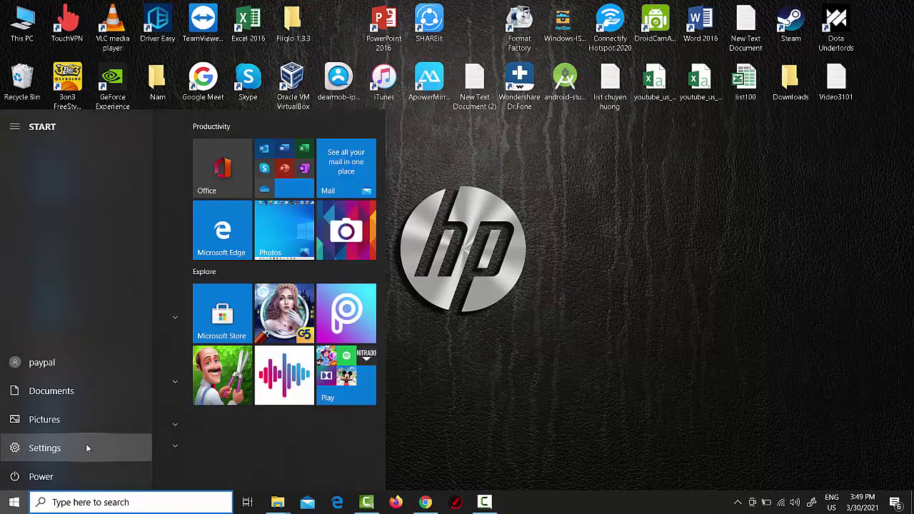
left_click(85, 448)
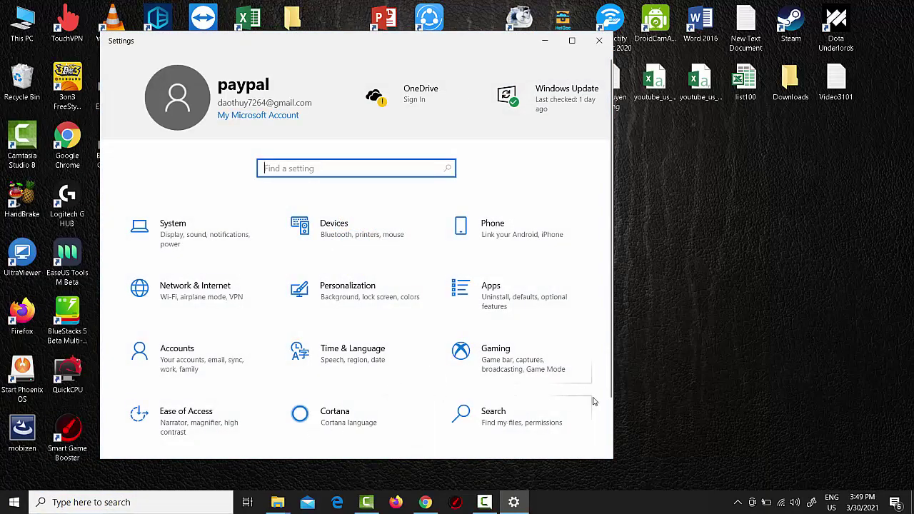
scroll(592, 402, "down", 3)
left_click(204, 428)
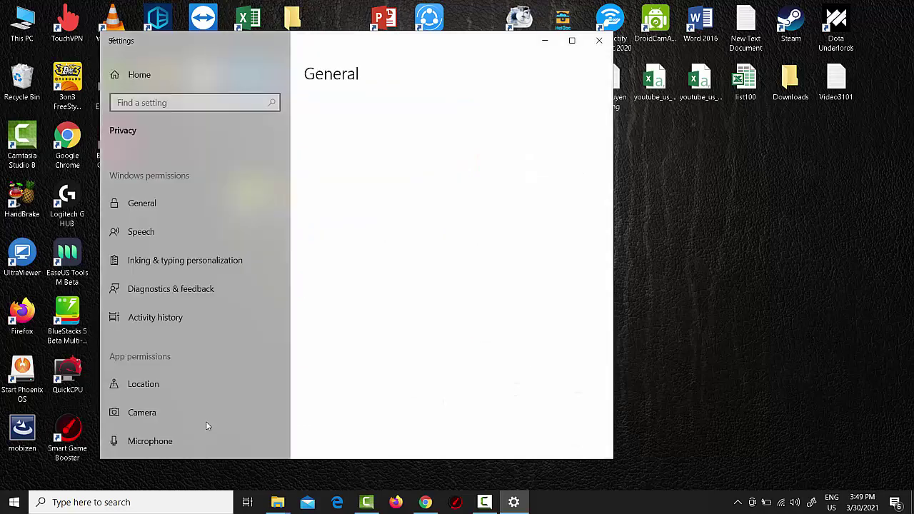
left_click(317, 157)
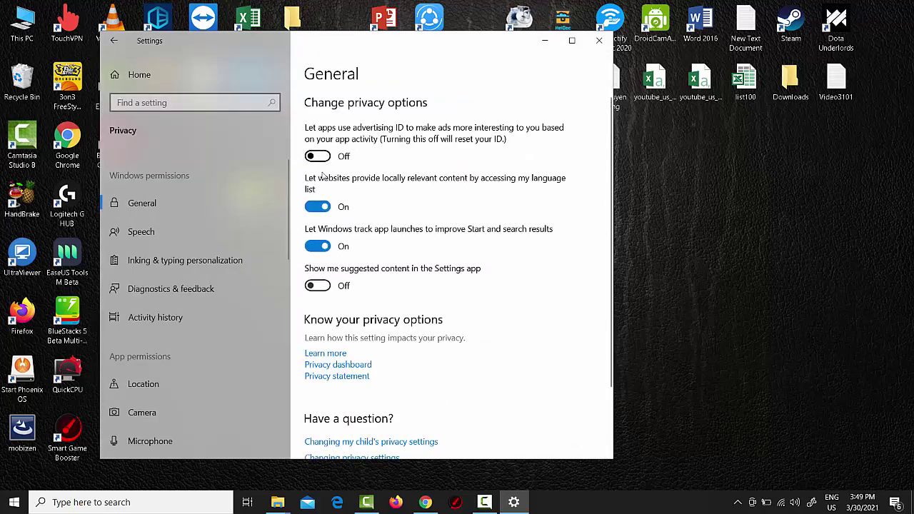
left_click(317, 206)
left_click(317, 246)
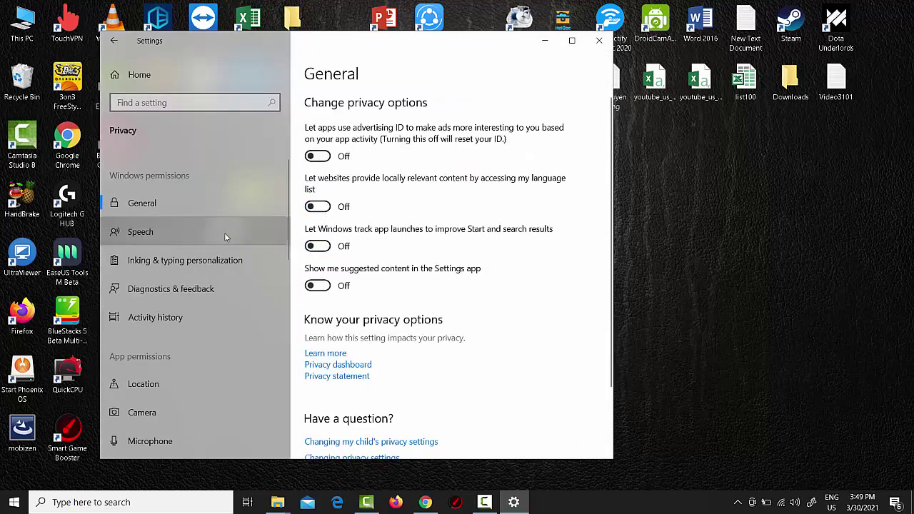
- Go through the speech, inking, diagnostics and activity history privacy pages, and turn off app access to location
left_click(225, 234)
left_click(194, 262)
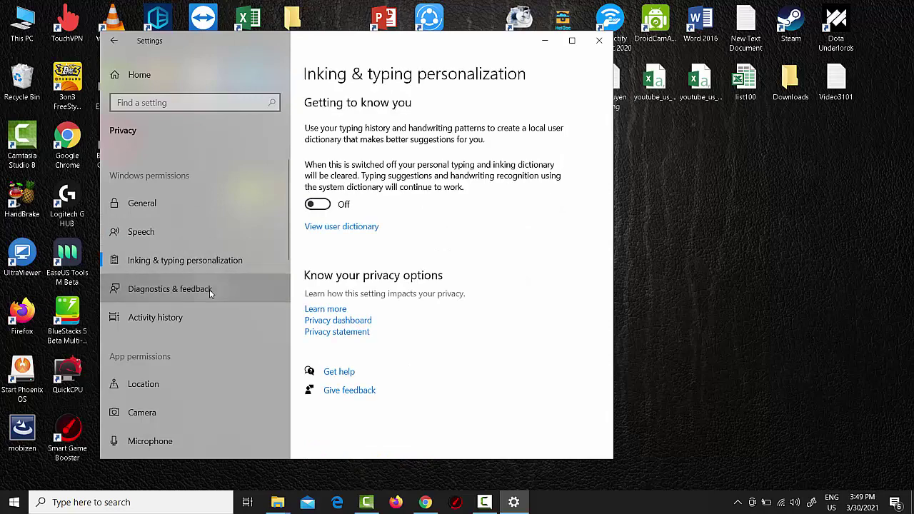
left_click(209, 289)
left_click(220, 319)
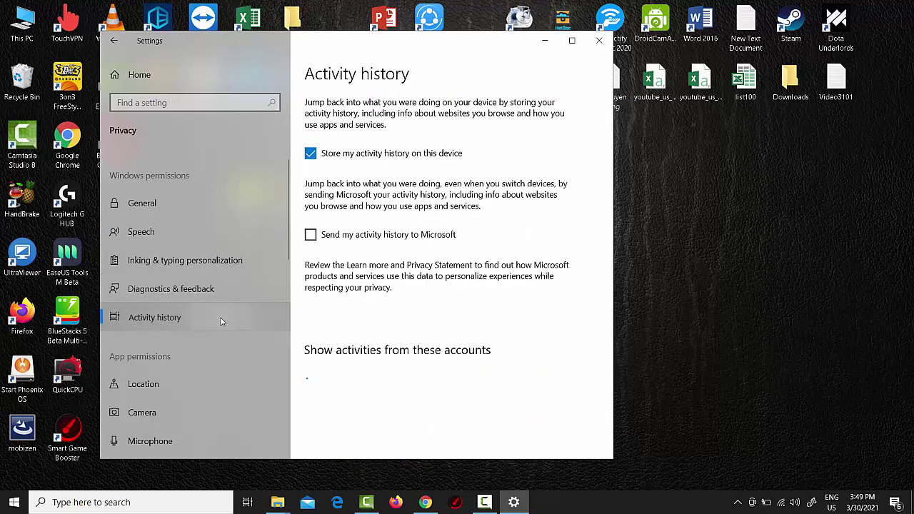
left_click(215, 378)
left_click(318, 403)
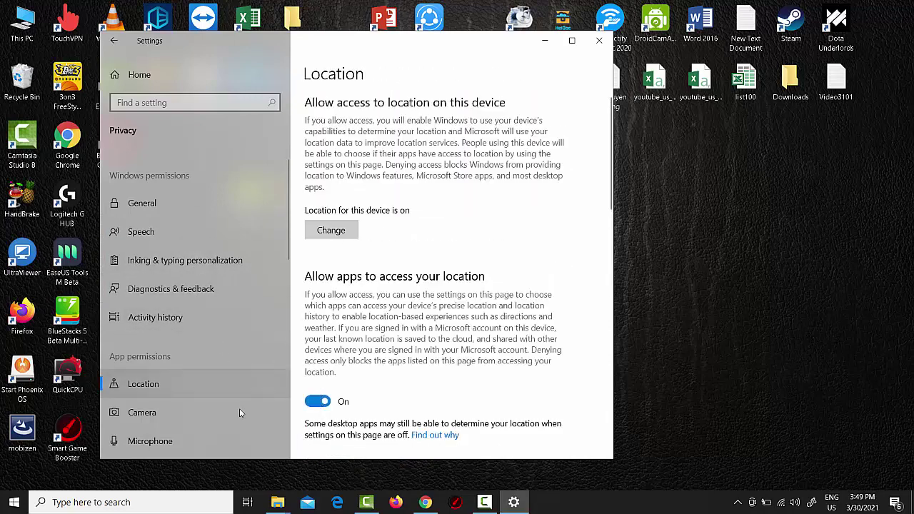
- Turn off app access to the camera and the microphone in the privacy app permissions
left_click(204, 412)
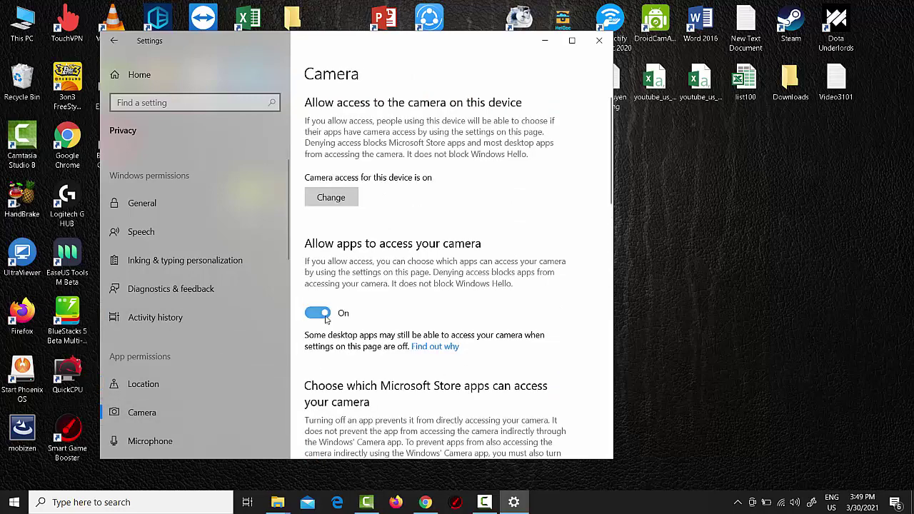
left_click(308, 311)
left_click_drag(289, 245, 283, 299)
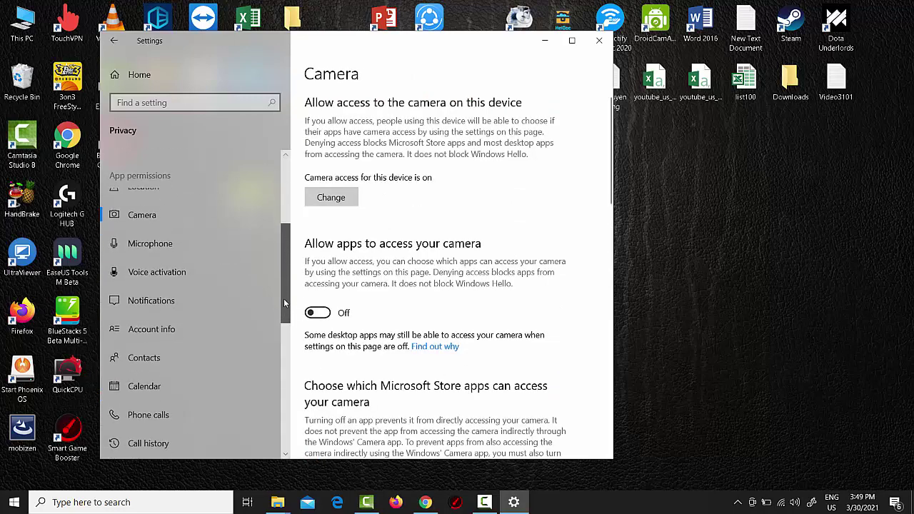
left_click(185, 240)
left_click(319, 319)
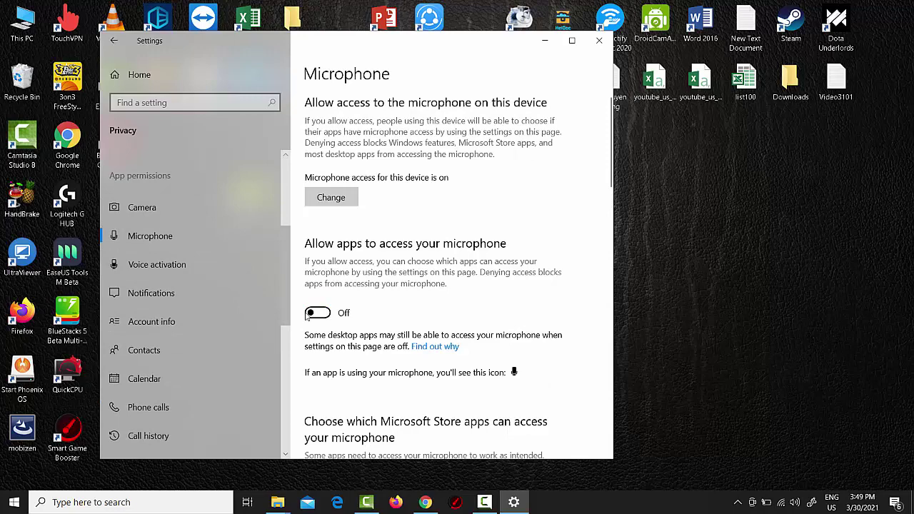
- Check the voice activation permissions, and turn off app access to account info and contacts
left_click(199, 268)
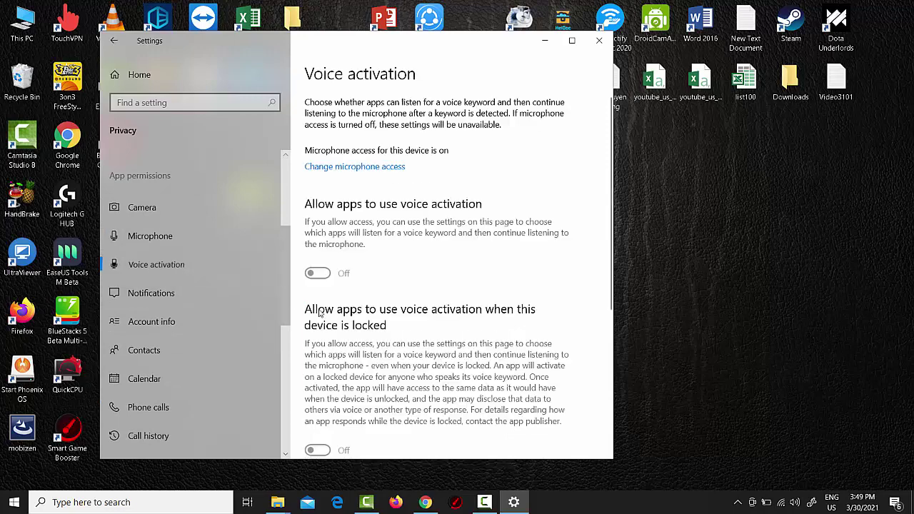
left_click(200, 314)
left_click(318, 314)
left_click(189, 357)
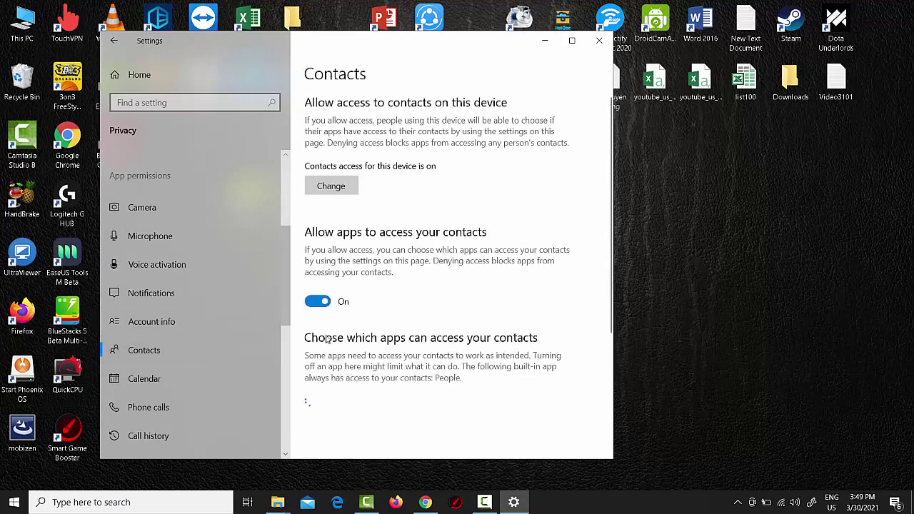
left_click(317, 301)
- Turn off app access to the calendar, phone calls and call history in the privacy app permissions
left_click(172, 370)
left_click(318, 301)
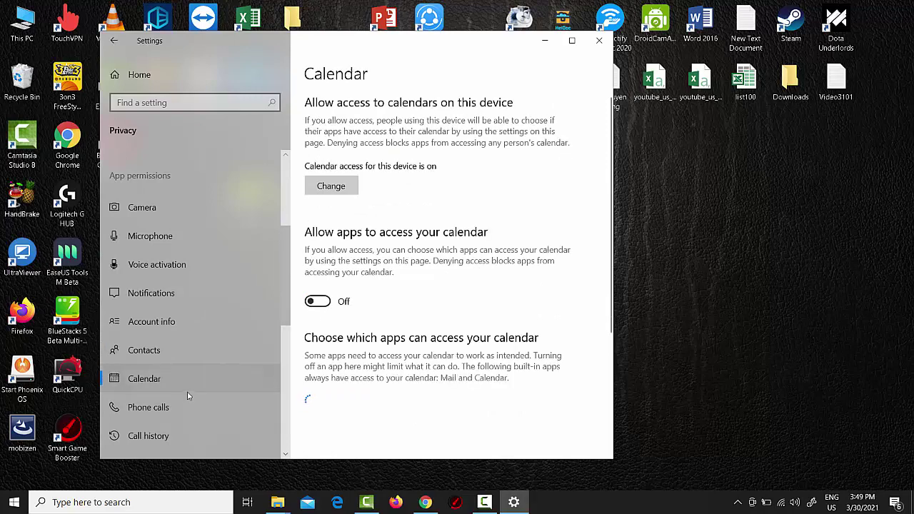
left_click(186, 404)
left_click(319, 345)
left_click(200, 434)
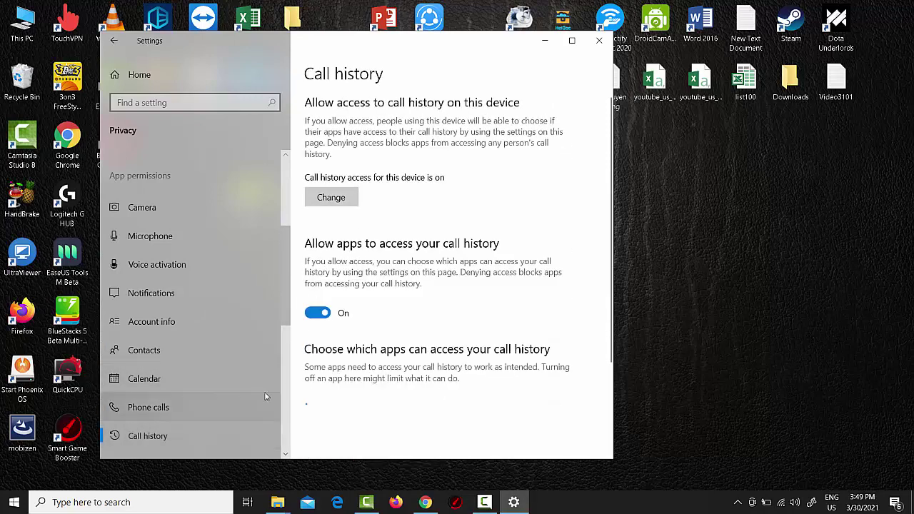
left_click(319, 313)
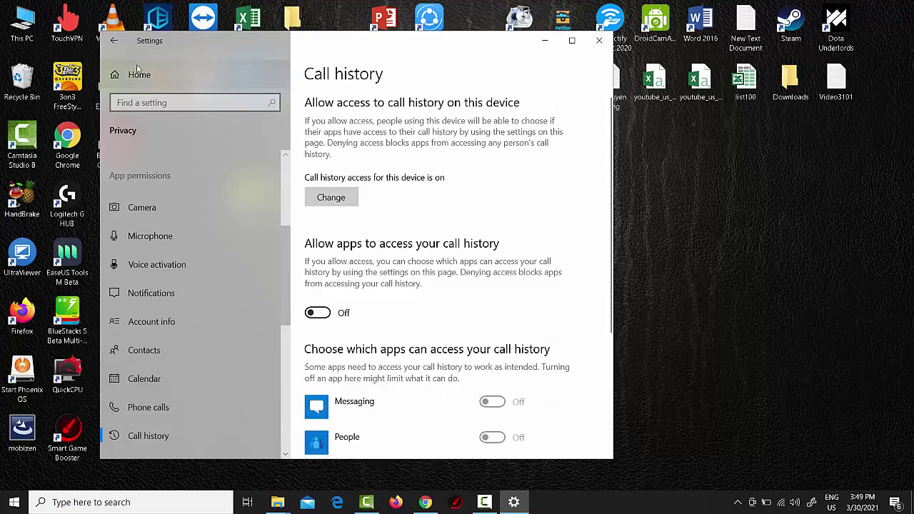
- Uninstall µTorrent from the installed apps in Windows Settings and confirm the removal in its uninstall wizard
left_click(133, 73)
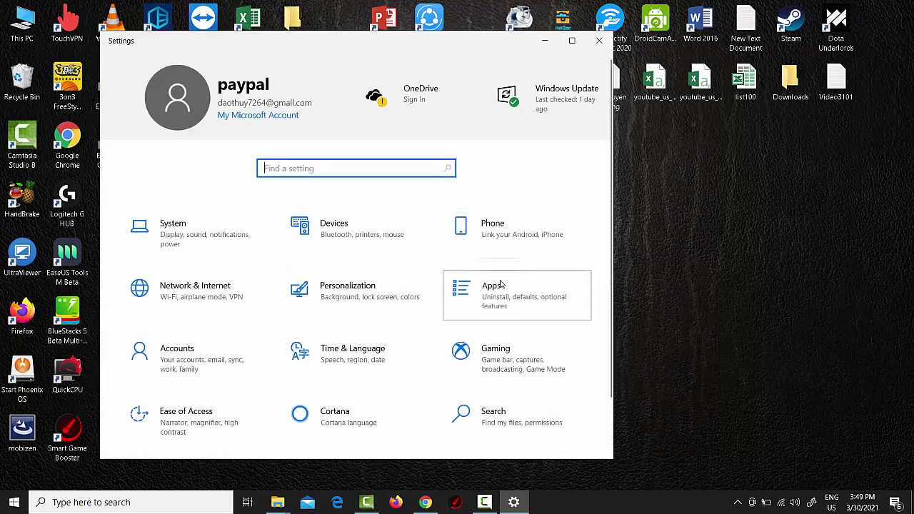
left_click(501, 284)
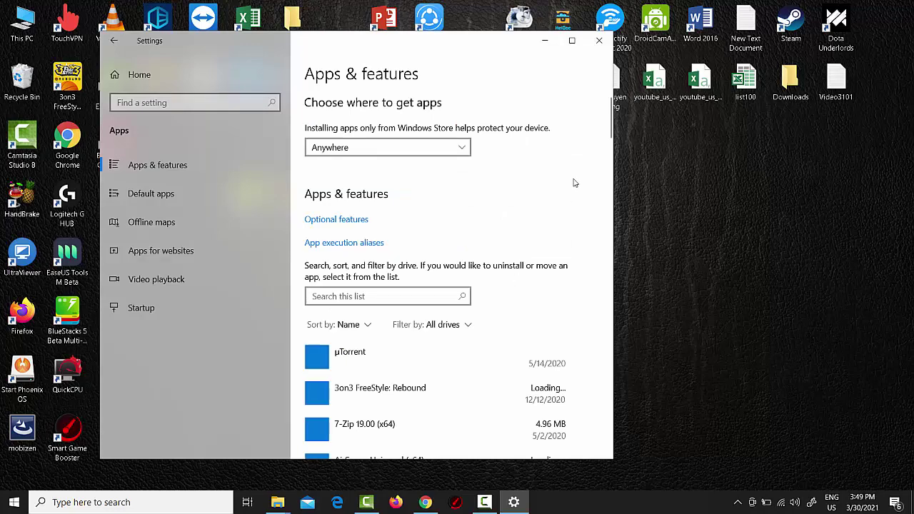
scroll(610, 122, "down", 2)
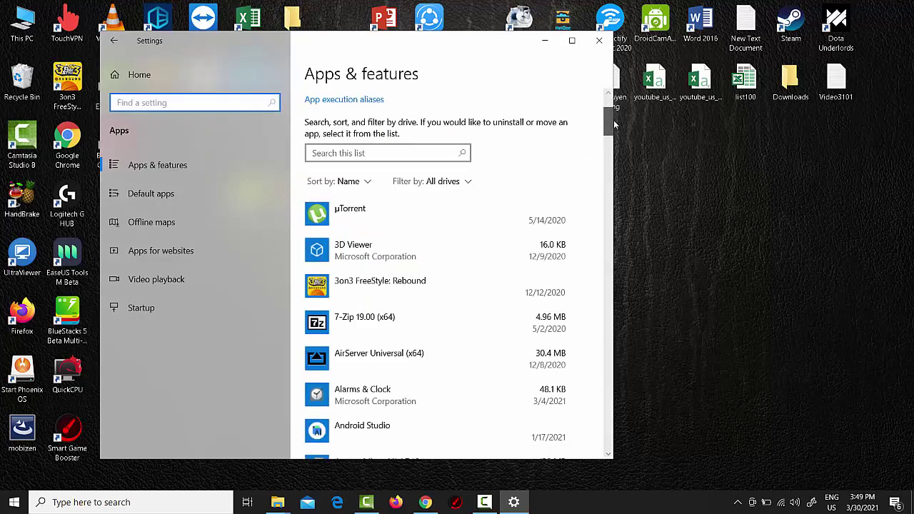
left_click(522, 225)
left_click(550, 262)
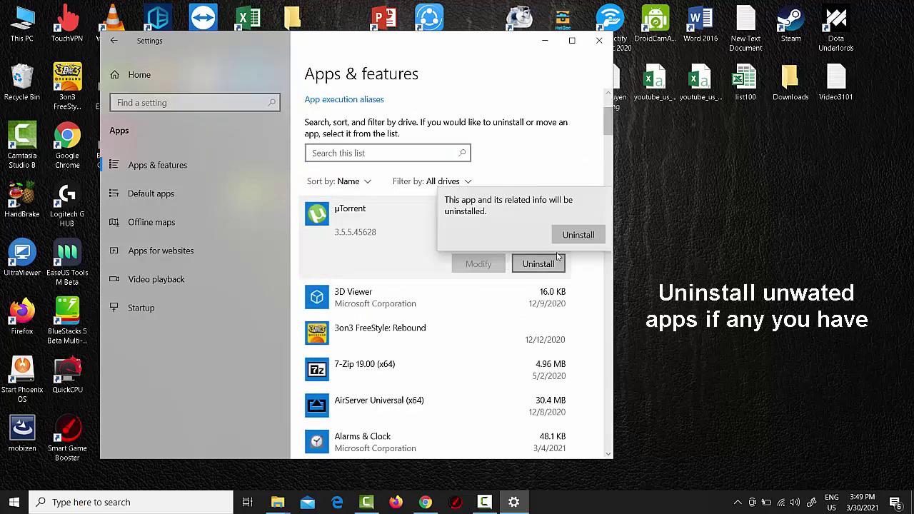
left_click(567, 240)
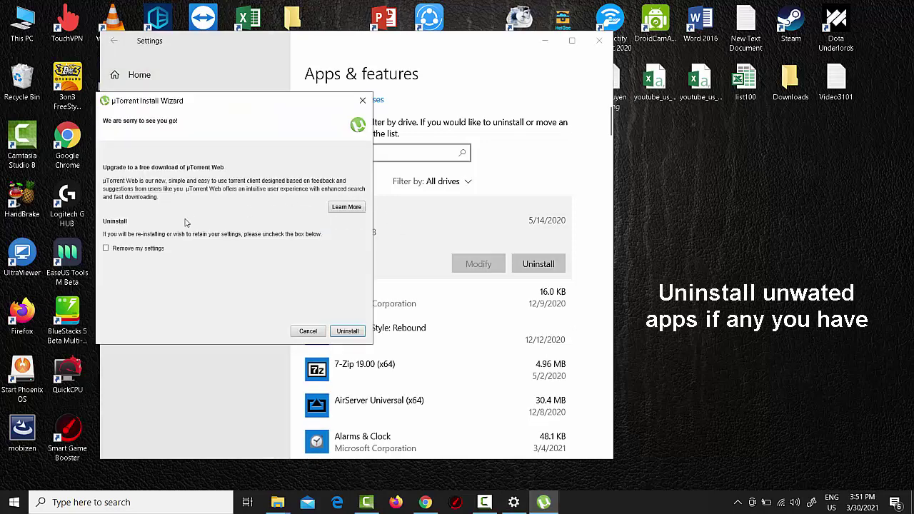
left_click(160, 248)
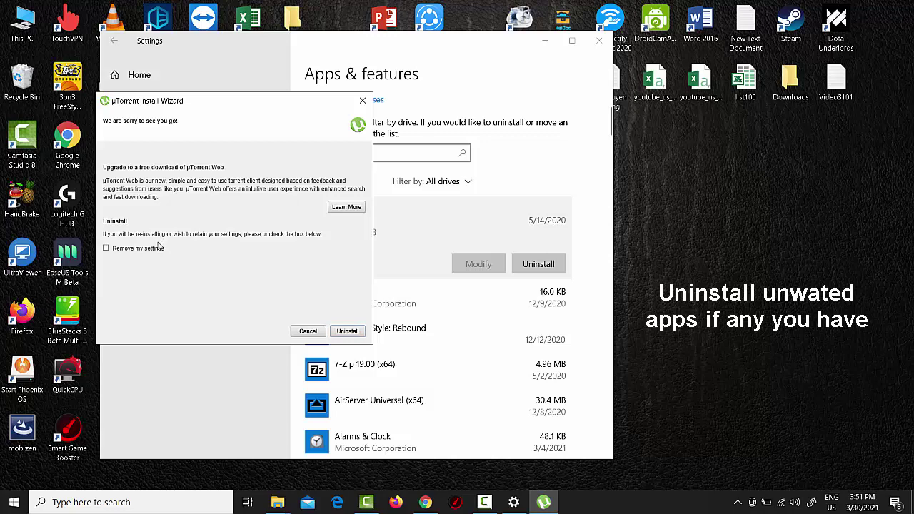
left_click(349, 332)
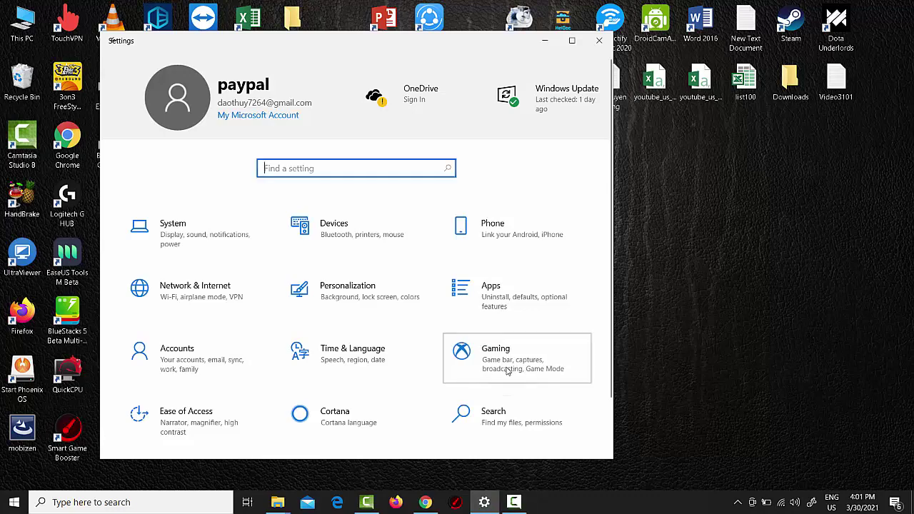
- Turn off Game bar recording in the Gaming settings and review the Captures and Broadcasting options
left_click(508, 370)
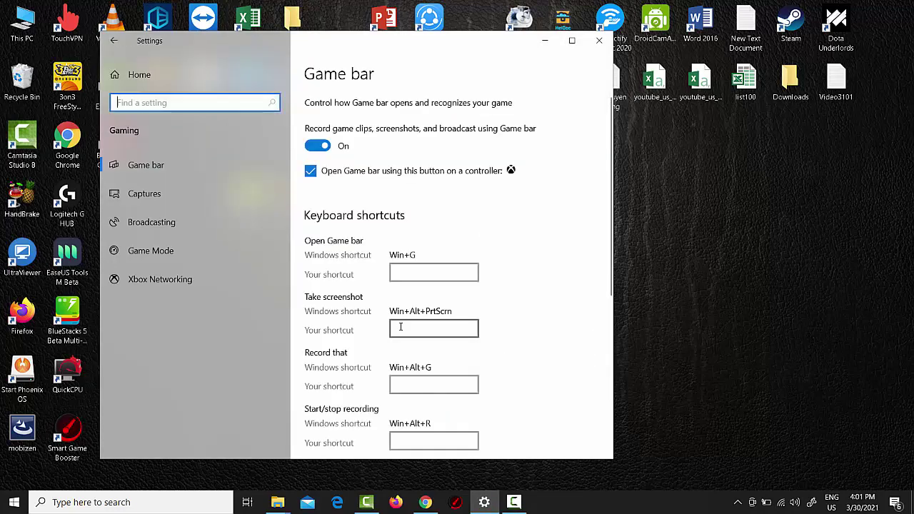
left_click(325, 149)
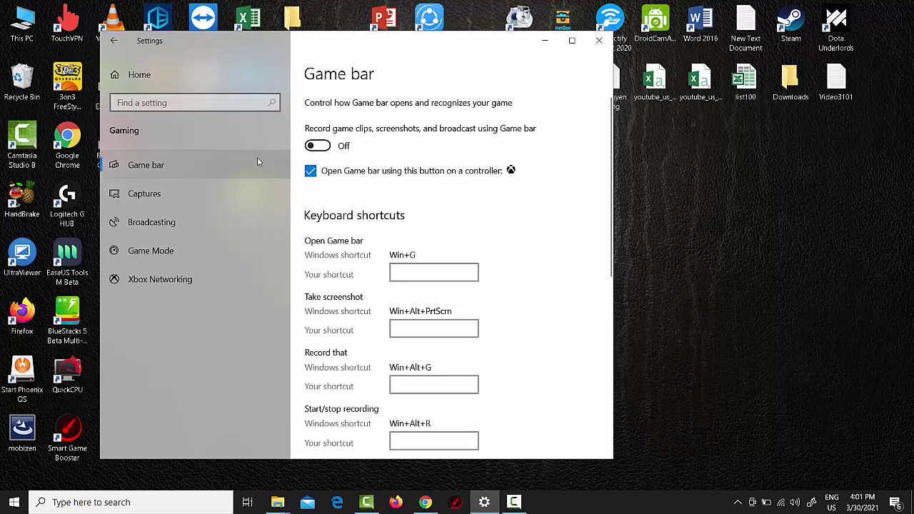
left_click(197, 198)
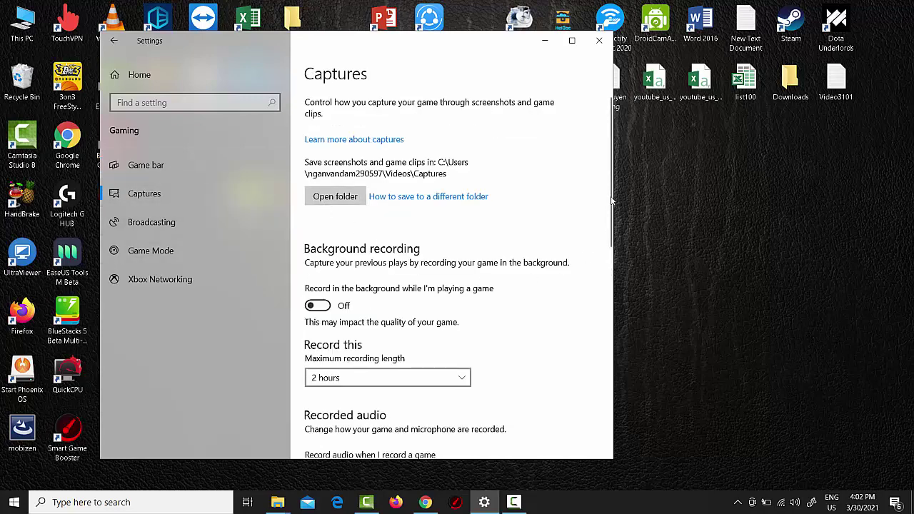
left_click_drag(609, 199, 602, 266)
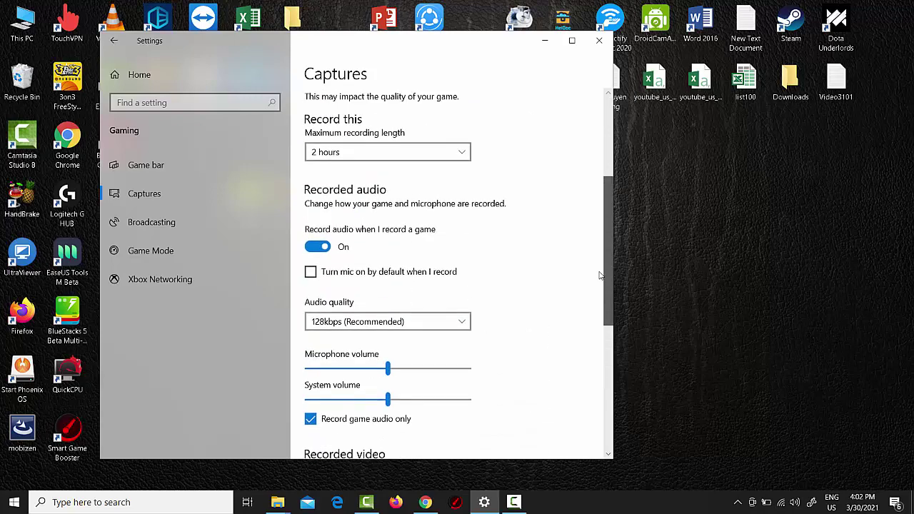
left_click(191, 230)
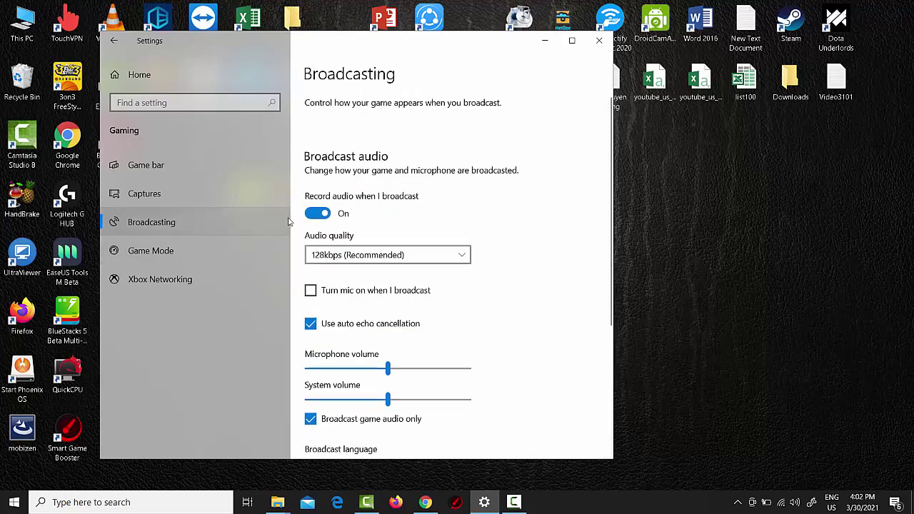
- Turn off Game Mode in the Gaming settings and close Settings
left_click(205, 251)
left_click(323, 149)
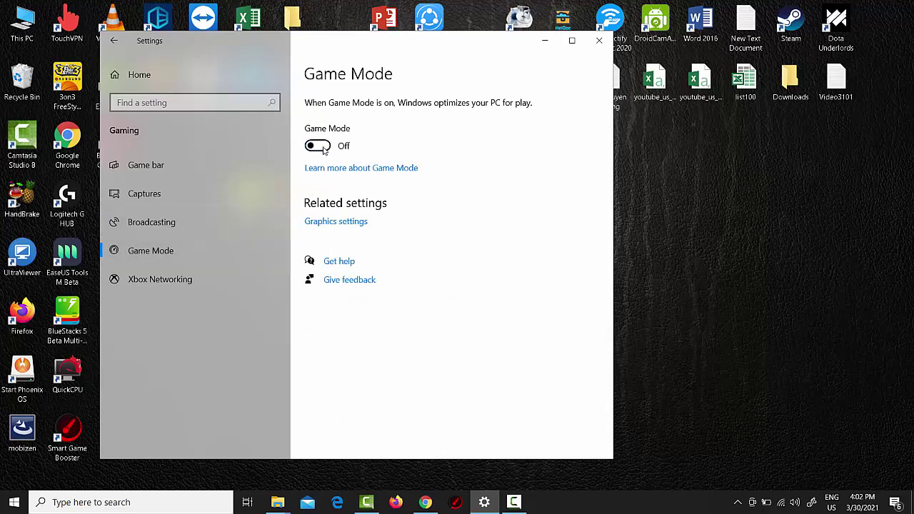
left_click(114, 42)
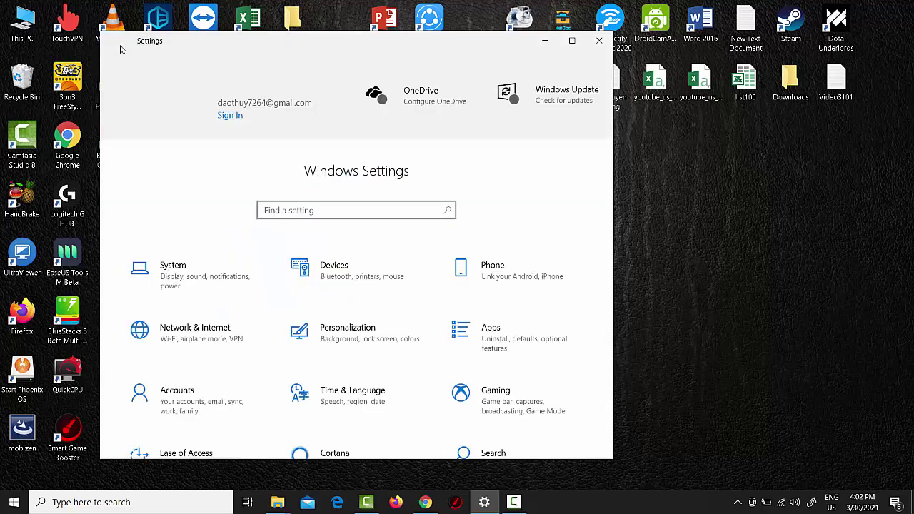
left_click(598, 41)
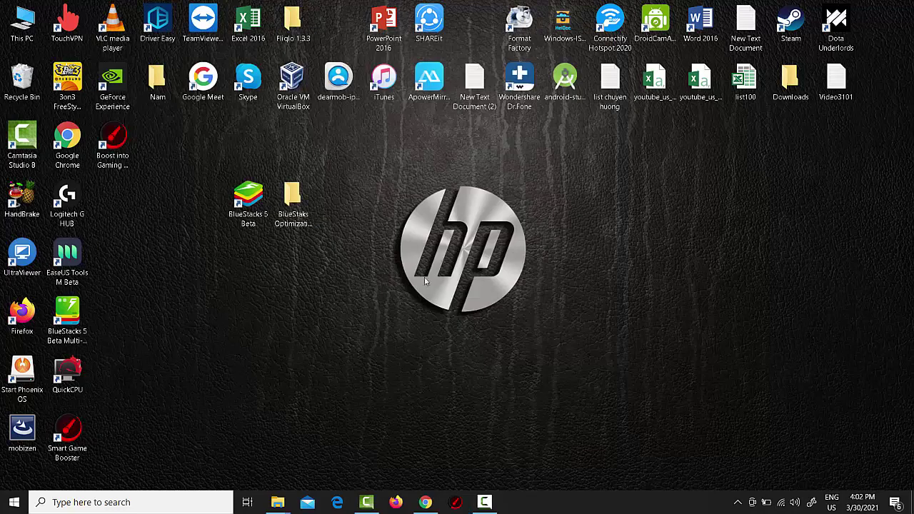
- From the properties of This PC, open the virtual memory configuration within the advanced system performance options
left_click(23, 24)
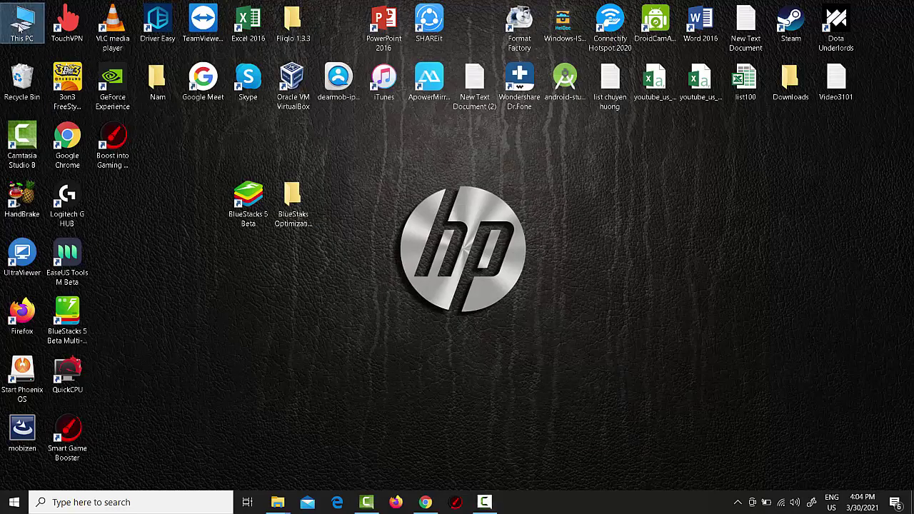
right_click(22, 23)
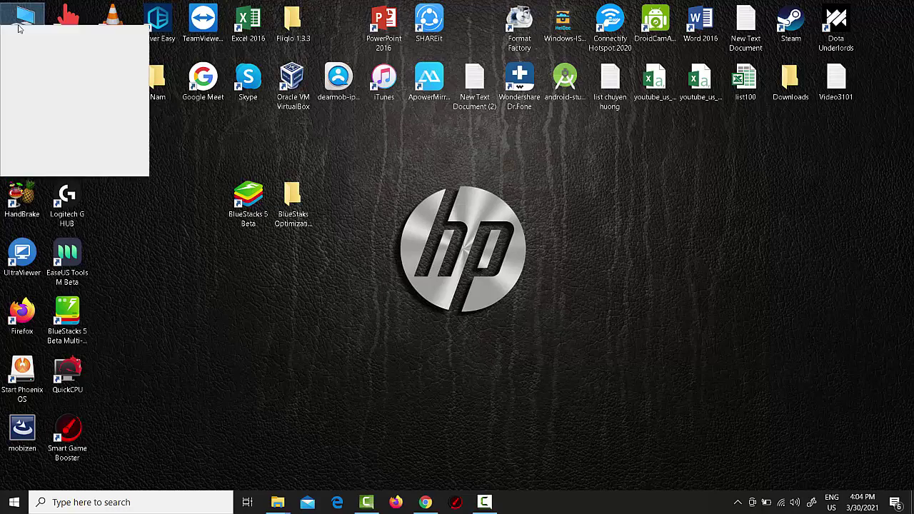
left_click(78, 170)
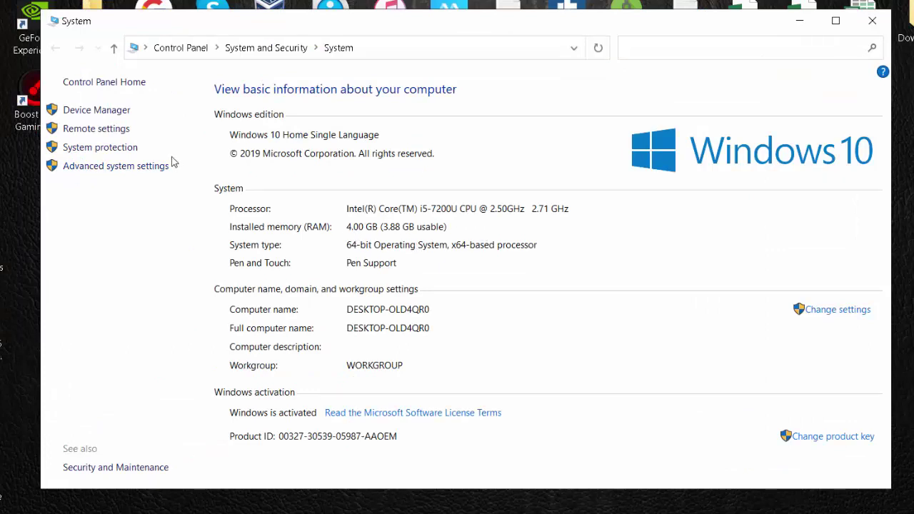
left_click(132, 169)
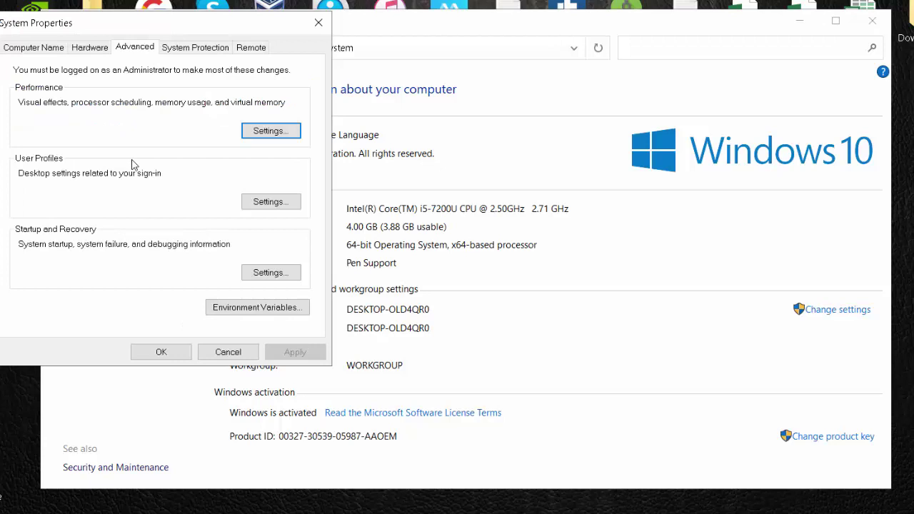
left_click(269, 133)
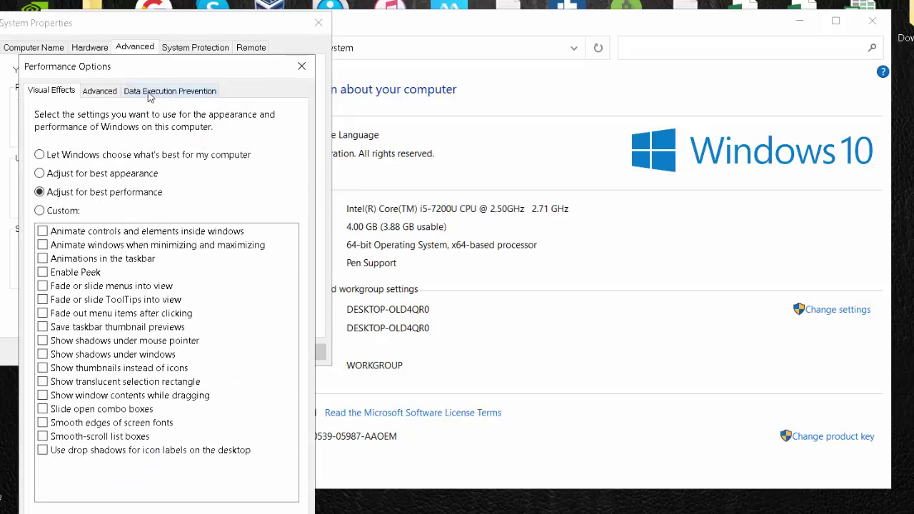
left_click(105, 91)
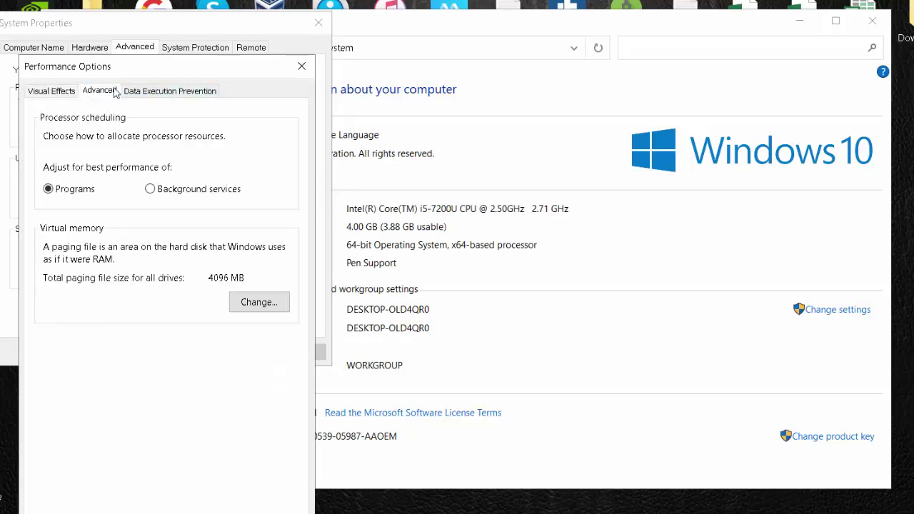
left_click(259, 302)
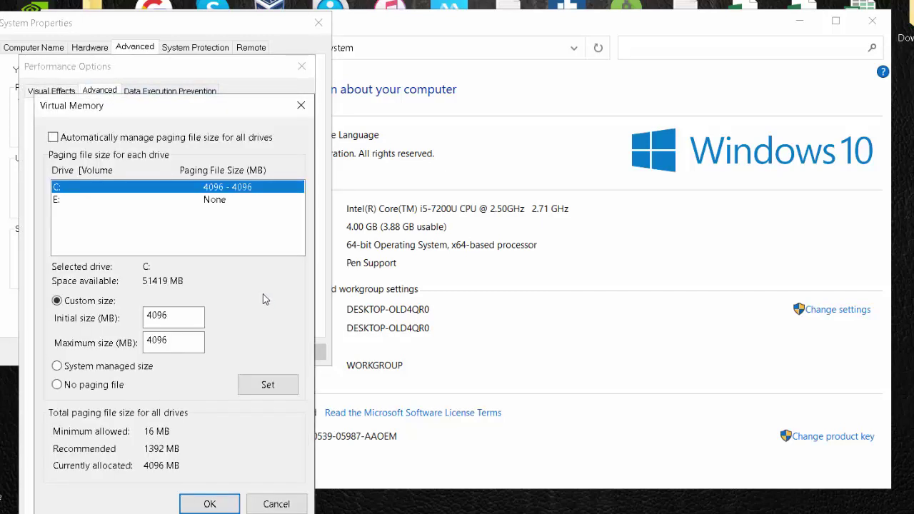
- Switch to Calculator and compute 1.5 × 4 × 1024 for the initial paging file size
left_click(180, 314)
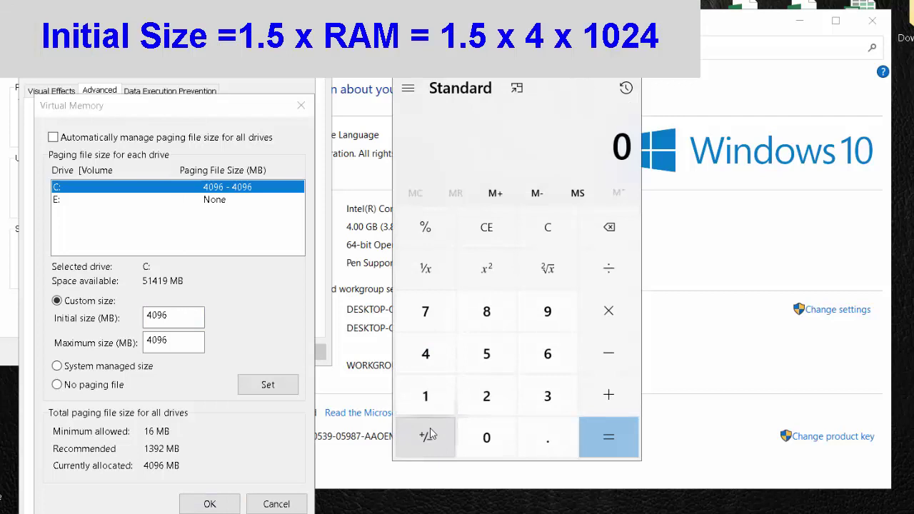
left_click(425, 396)
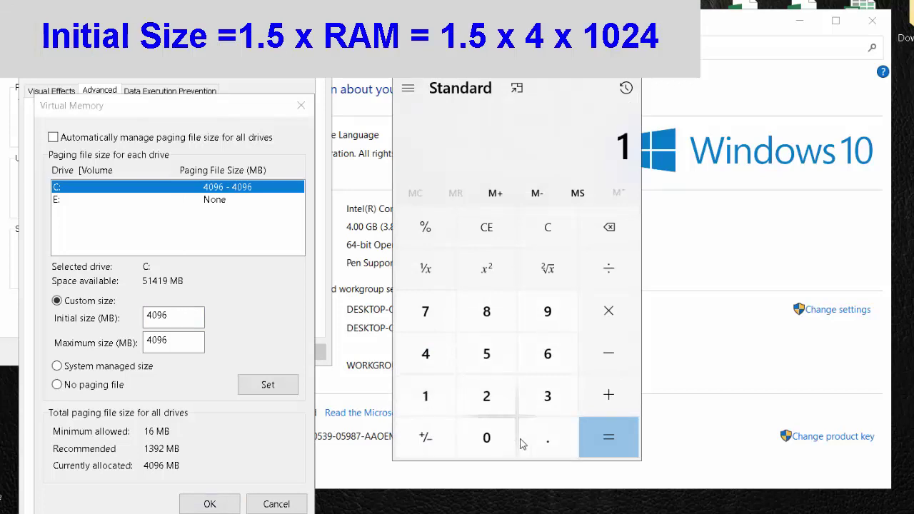
left_click(548, 437)
left_click(486, 353)
left_click(606, 320)
left_click(426, 352)
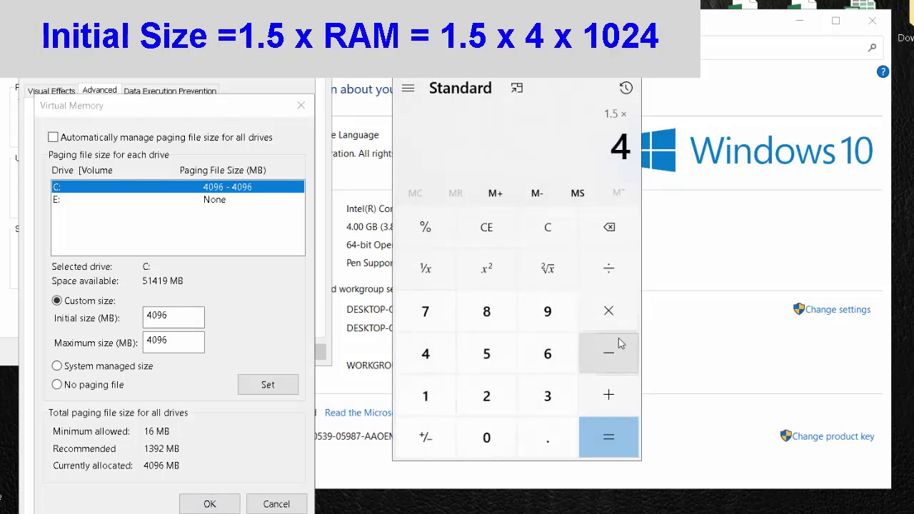
left_click(608, 312)
left_click(435, 398)
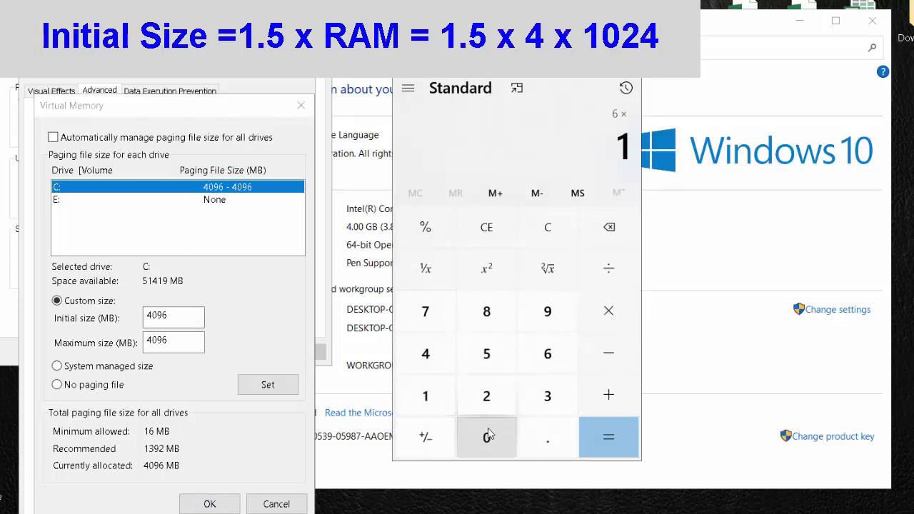
left_click(486, 435)
left_click(484, 393)
left_click(426, 353)
left_click(608, 437)
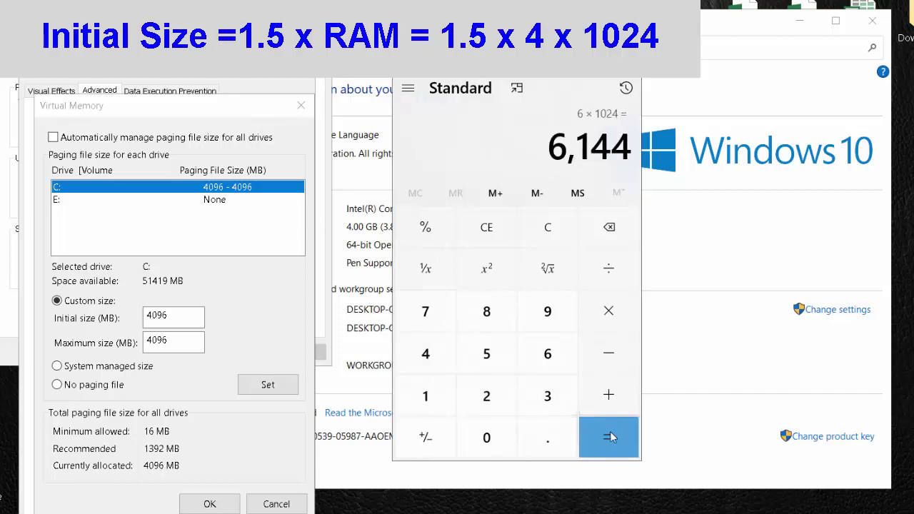
left_click_drag(190, 318, 120, 316)
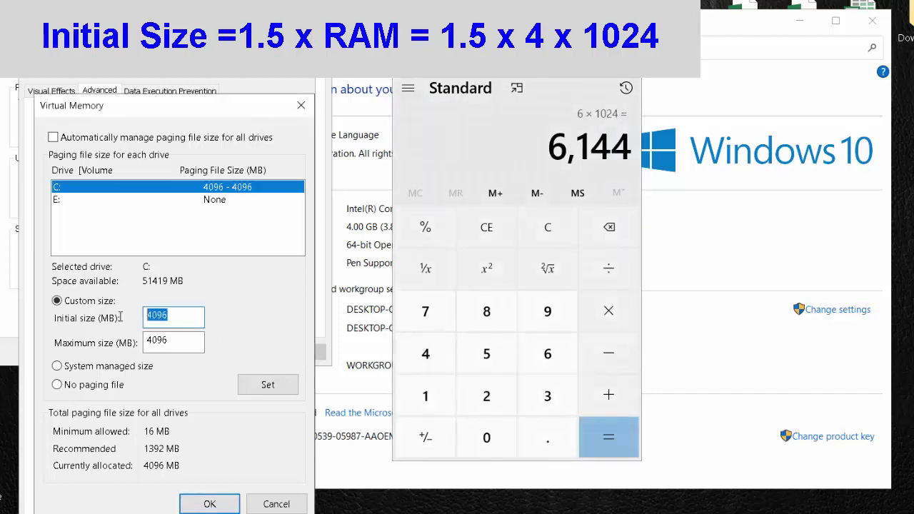
type("6144")
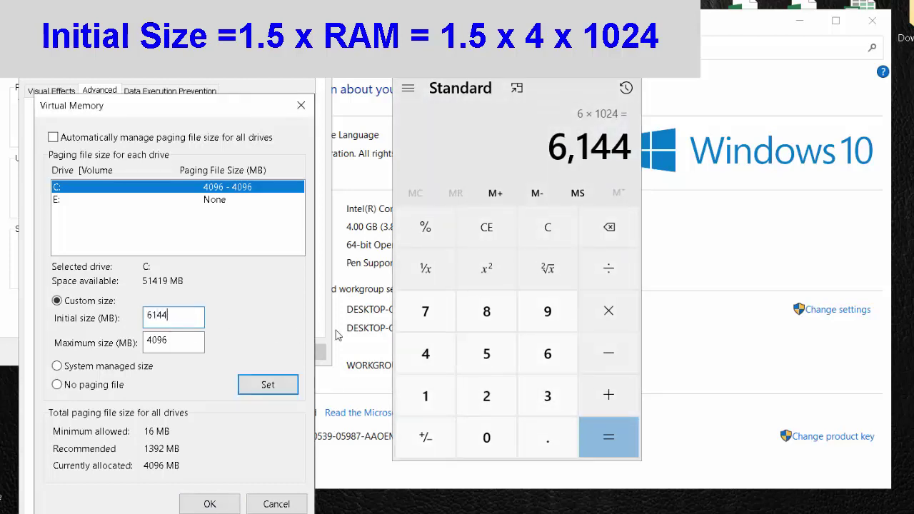
left_click_drag(195, 340, 120, 343)
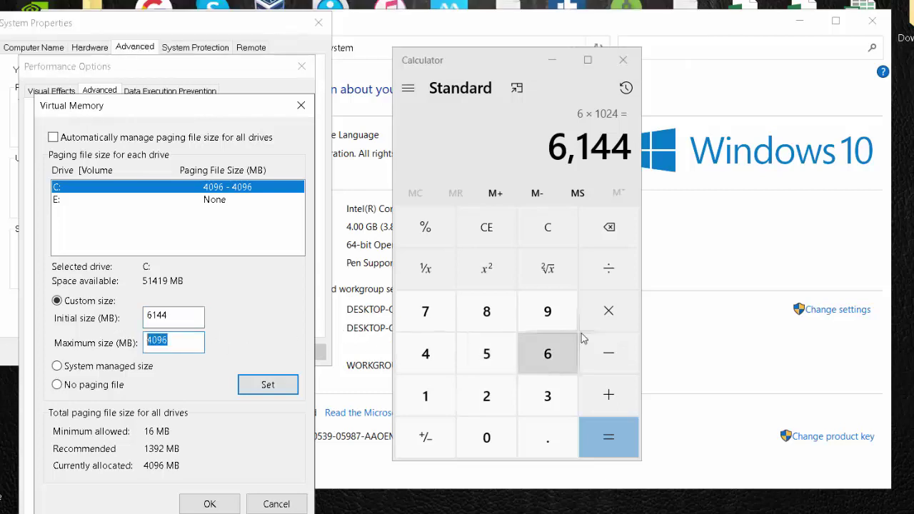
key("BackSpace")
key("Escape")
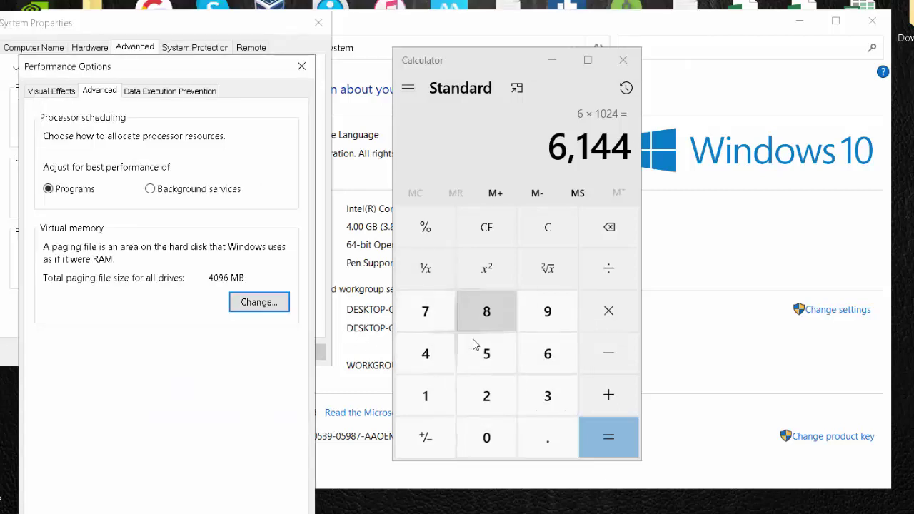
left_click(258, 302)
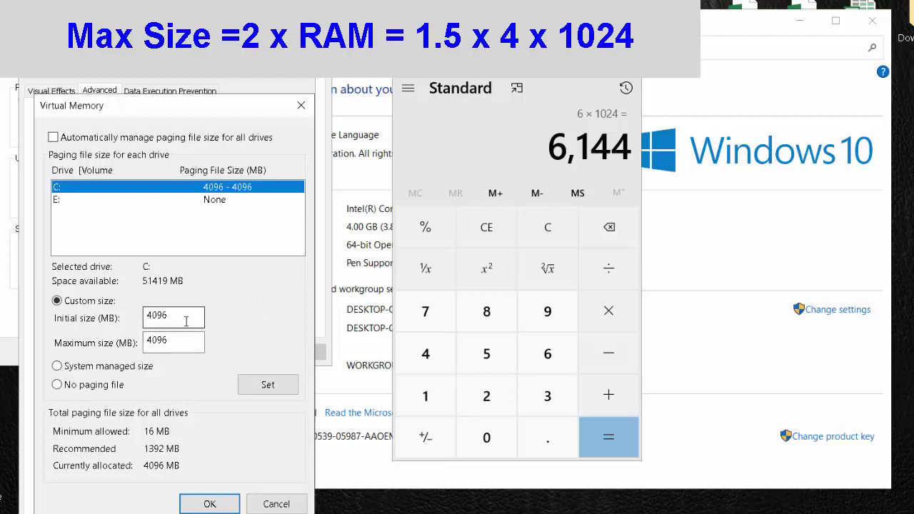
- Set the custom initial paging file size for drive C: to 6144 MB and clear the maximum size
left_click_drag(180, 315, 111, 314)
type("6144")
key("Tab")
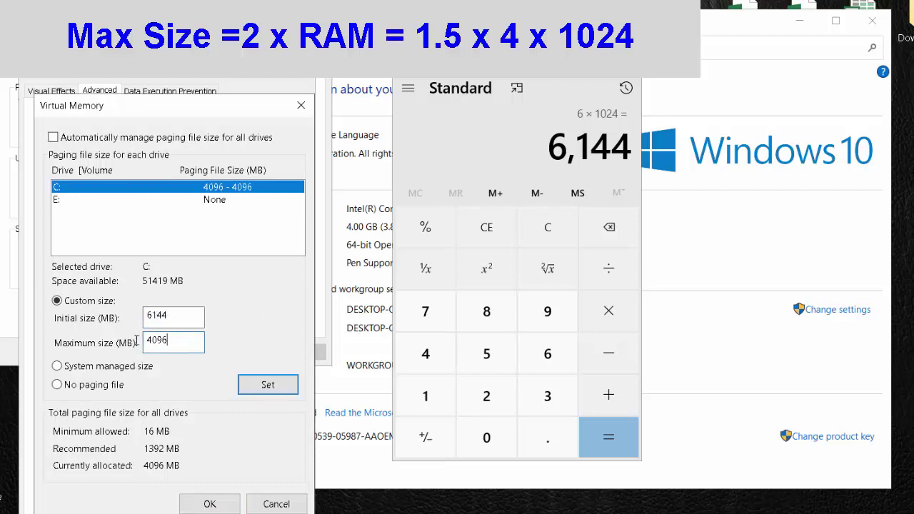
key("BackSpace")
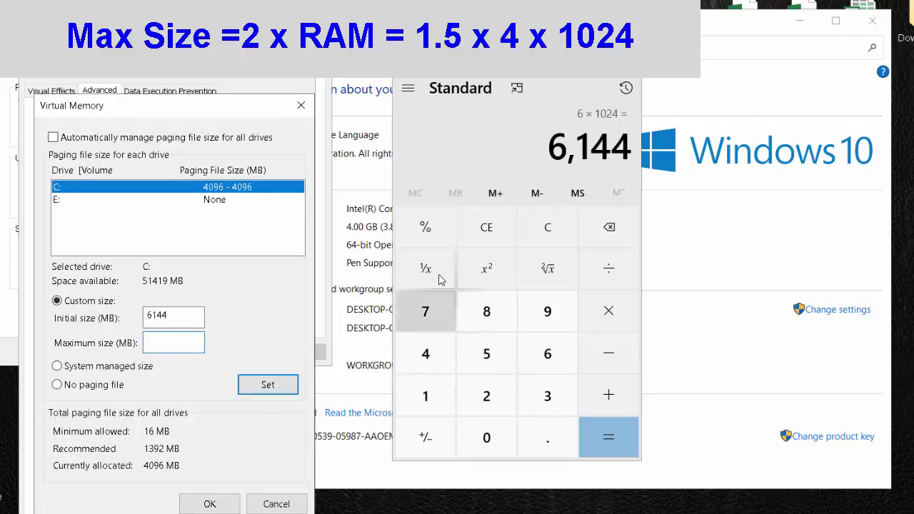
- Clear Calculator and compute 2 × 4 × 1024 for the maximum paging file size
left_click(547, 229)
left_click(486, 396)
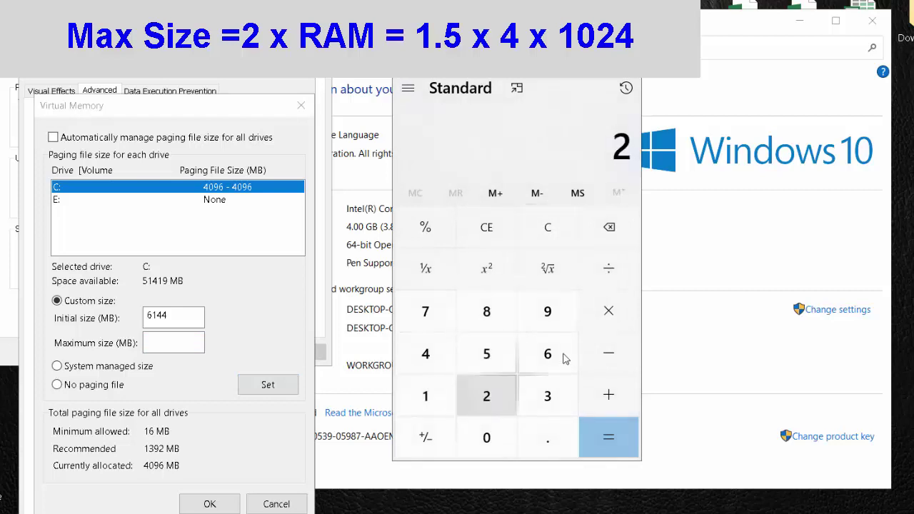
left_click(603, 312)
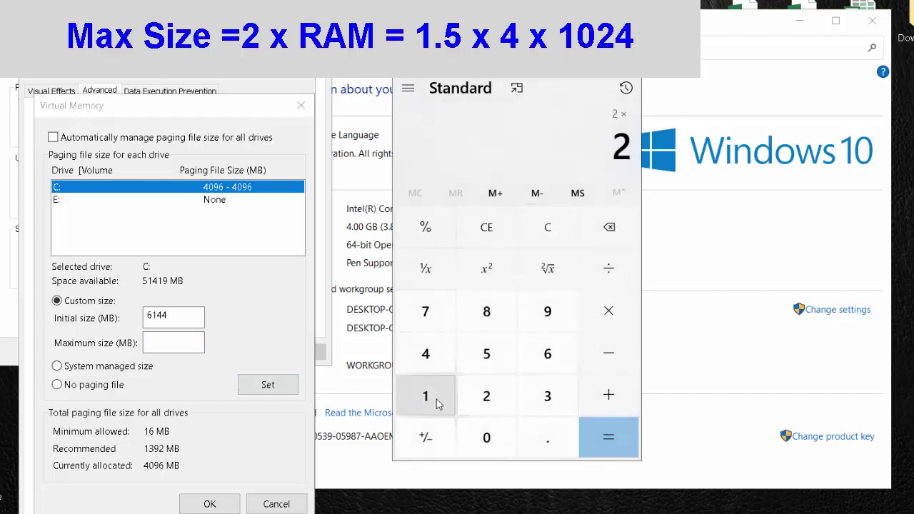
left_click(426, 355)
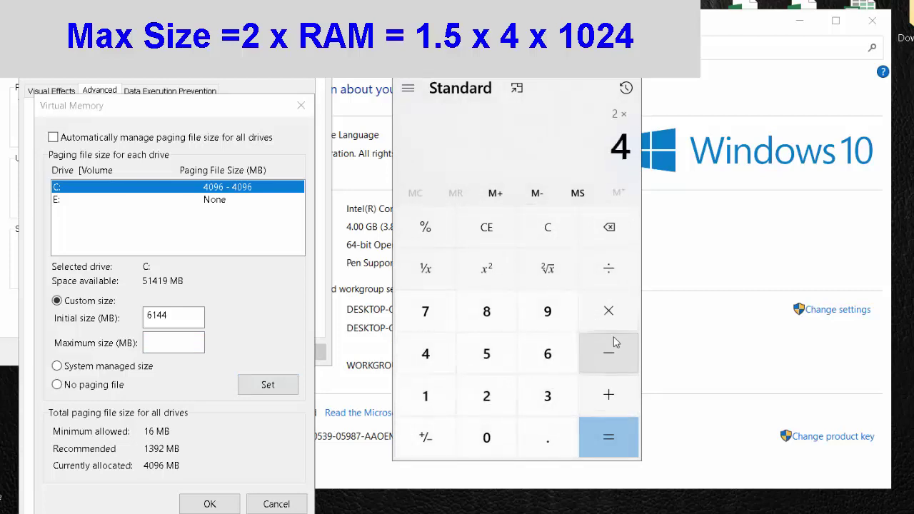
left_click(606, 314)
left_click(447, 407)
left_click(486, 434)
left_click(486, 396)
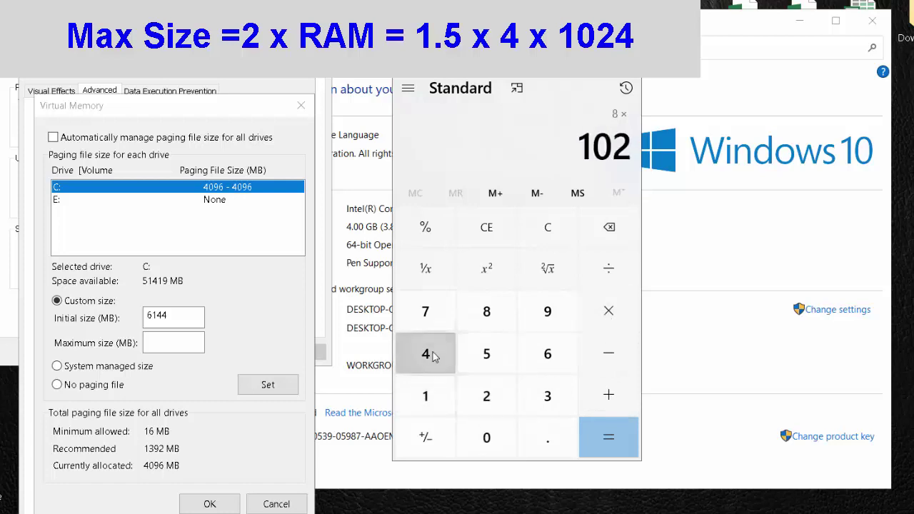
left_click(432, 352)
left_click(609, 438)
- Set the maximum paging file size for drive C: to 8192 MB, apply it and confirm the virtual memory changes
left_click(182, 342)
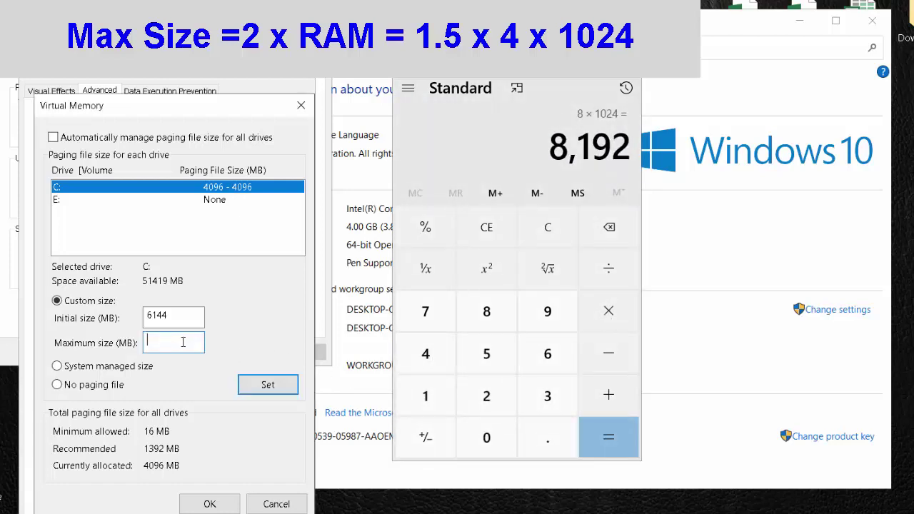
type("8192")
left_click(262, 379)
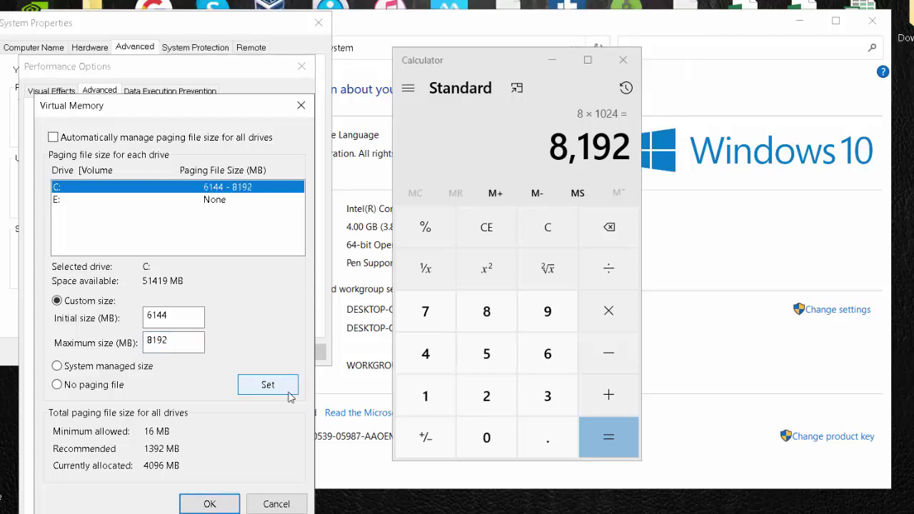
left_click(222, 505)
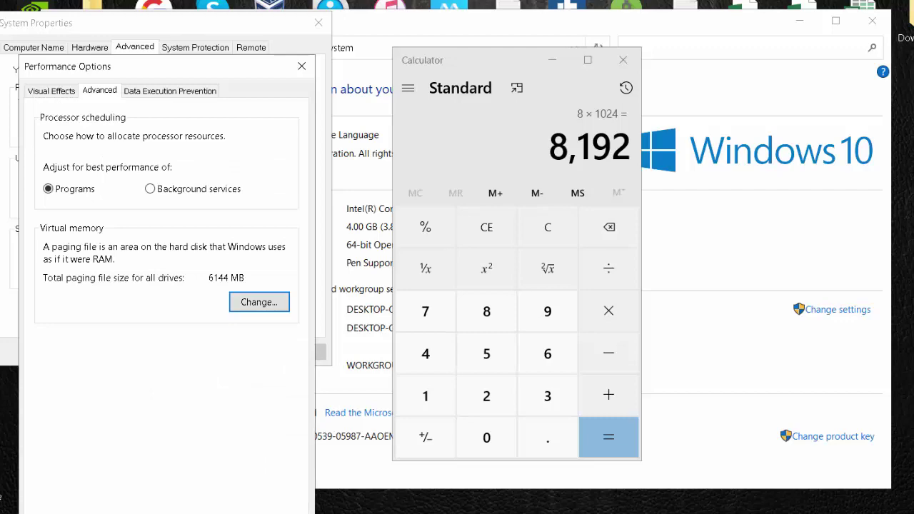
key("Return")
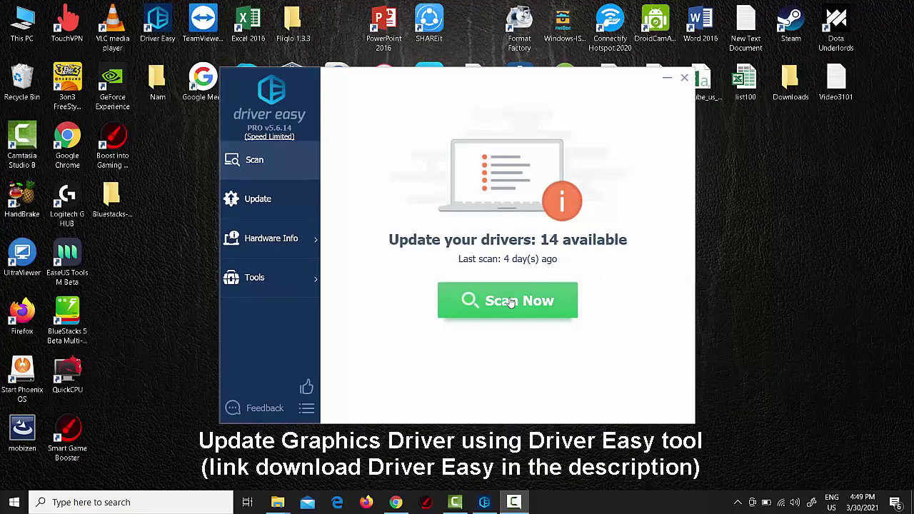
- In Driver Easy, scan the computer for outdated drivers and start updating all of them
left_click(512, 303)
left_click(512, 303)
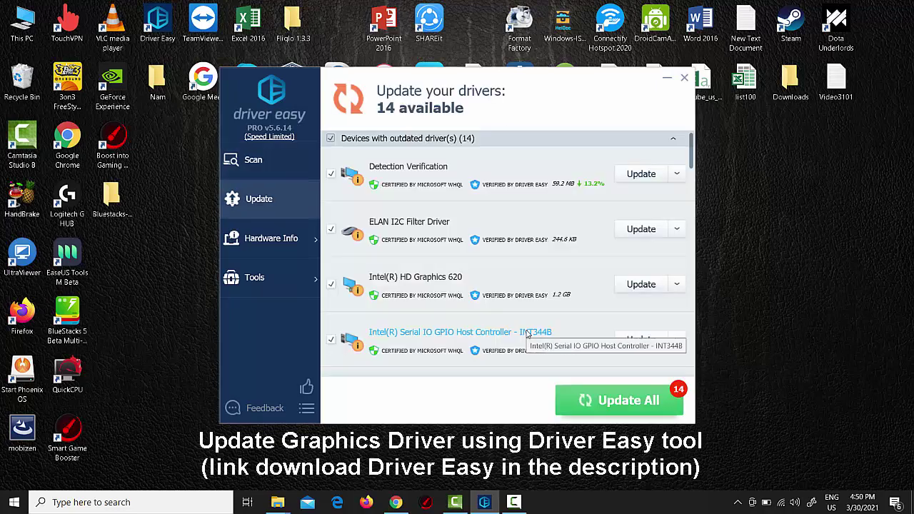
left_click(615, 398)
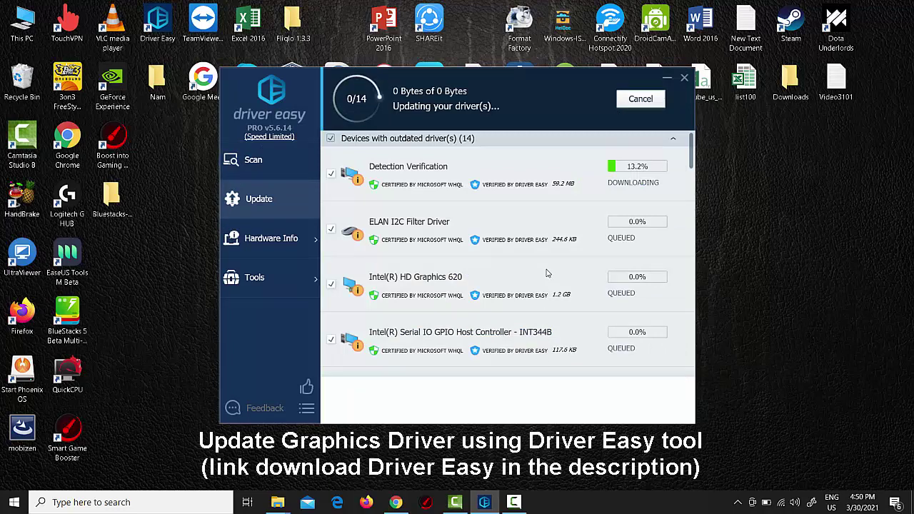